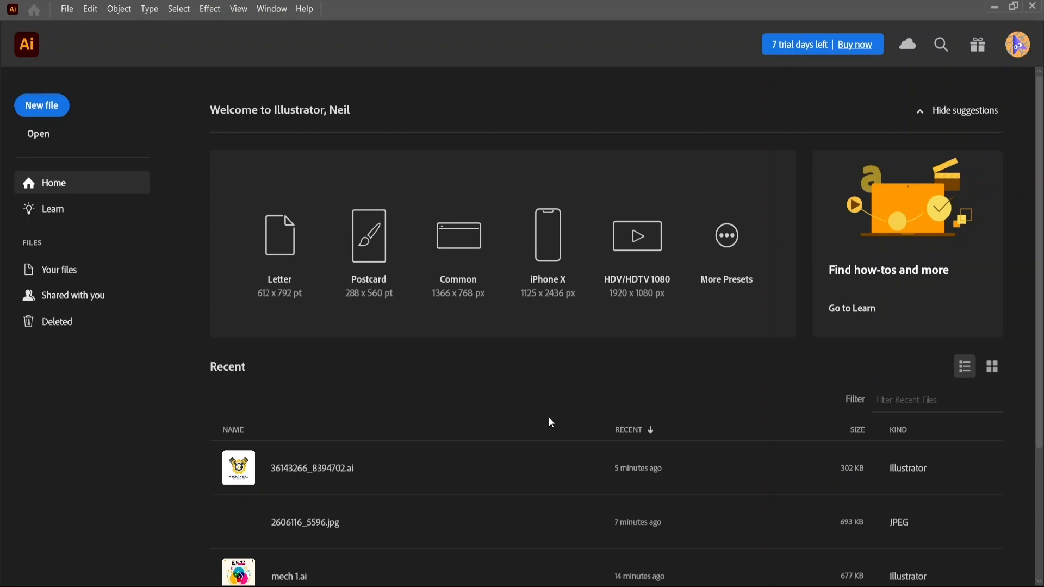
Open the new document setup and examine the available units, color mode, raster effects and preview mode options
{"action": "left_click", "coordinate": [733, 260]}
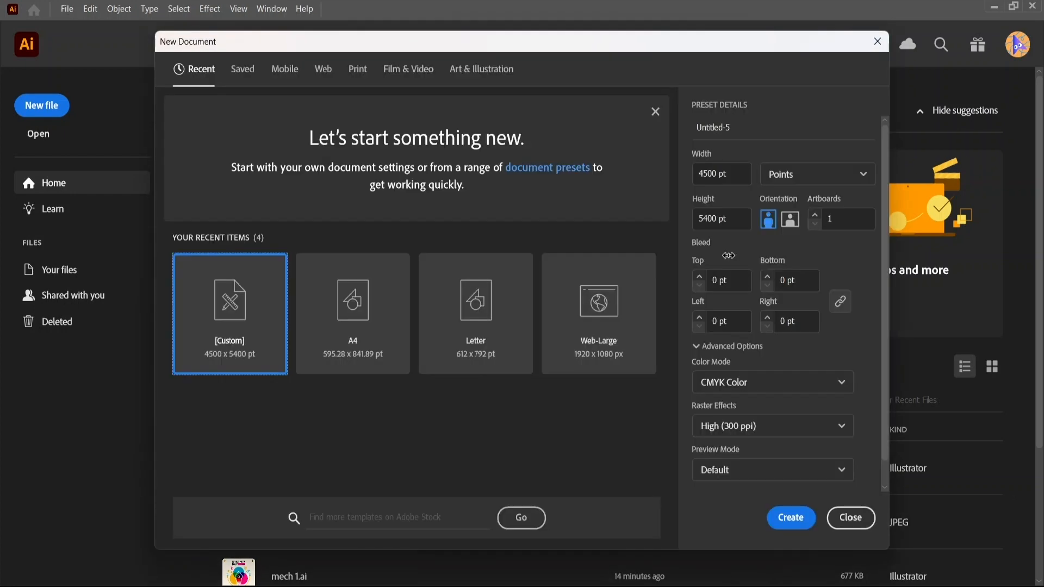
{"action": "left_click_drag", "start_coordinate": [618, 47], "coordinate": [634, 57]}
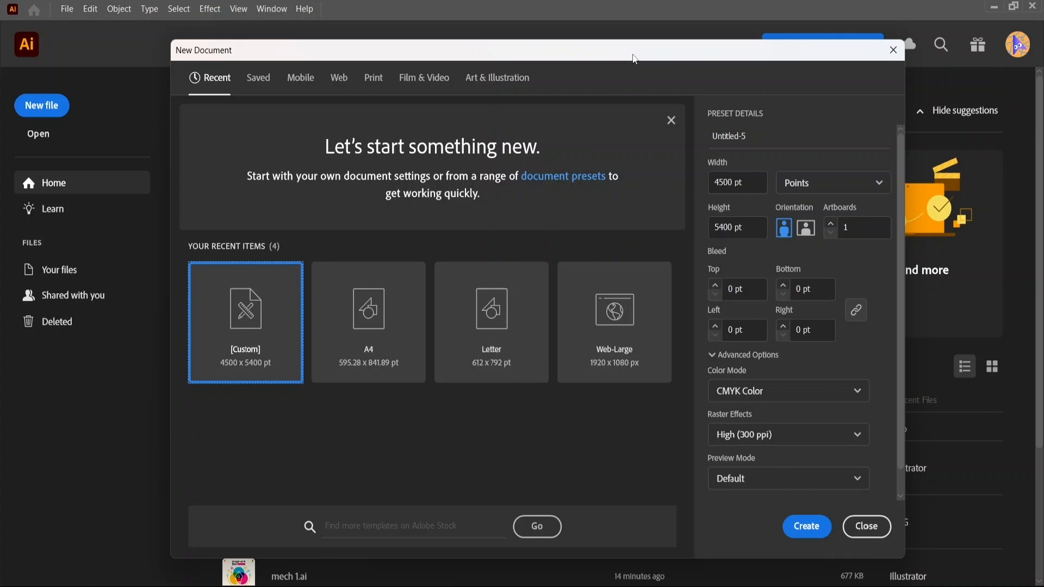
{"action": "left_click", "coordinate": [821, 186]}
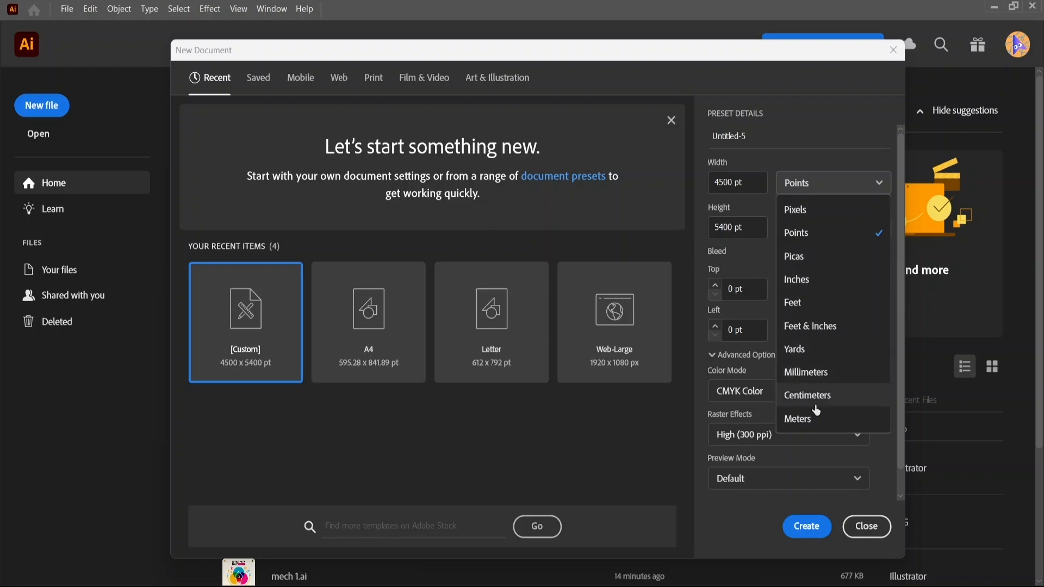
{"action": "left_click", "coordinate": [864, 181]}
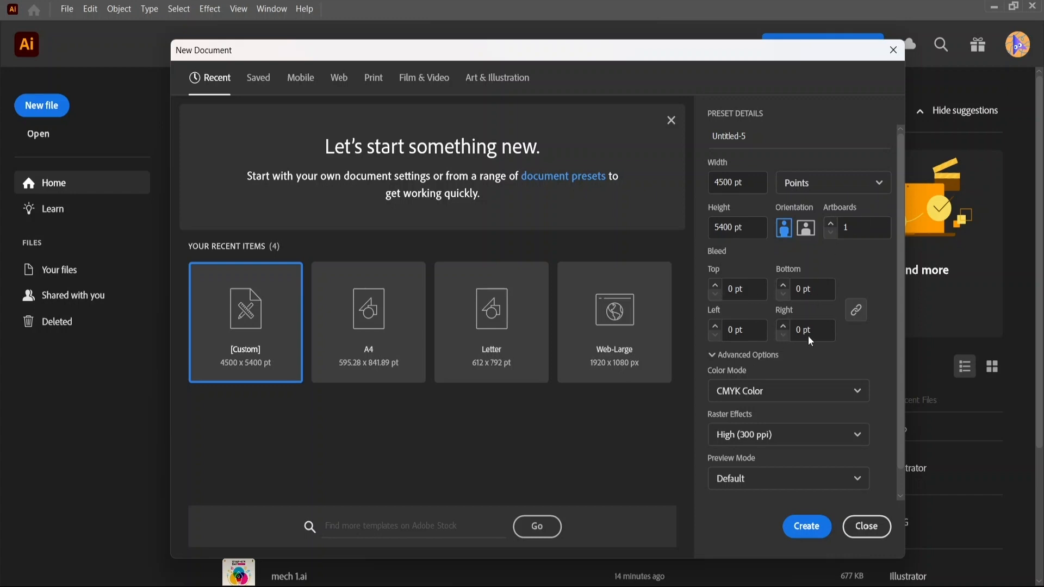
{"action": "scroll", "coordinate": [808, 337], "scroll_direction": "down", "scroll_amount": 1}
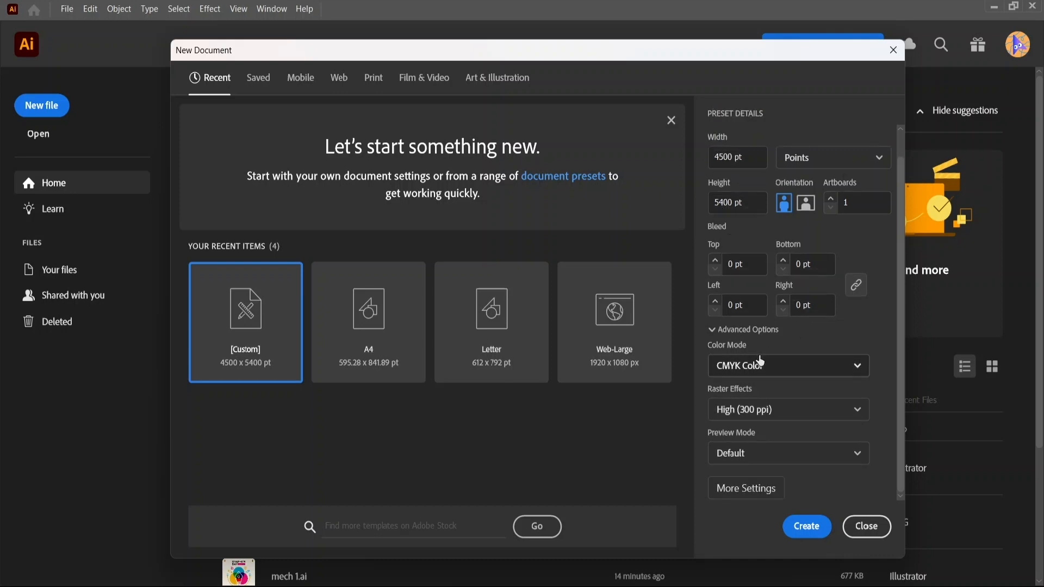
{"action": "left_click", "coordinate": [763, 364]}
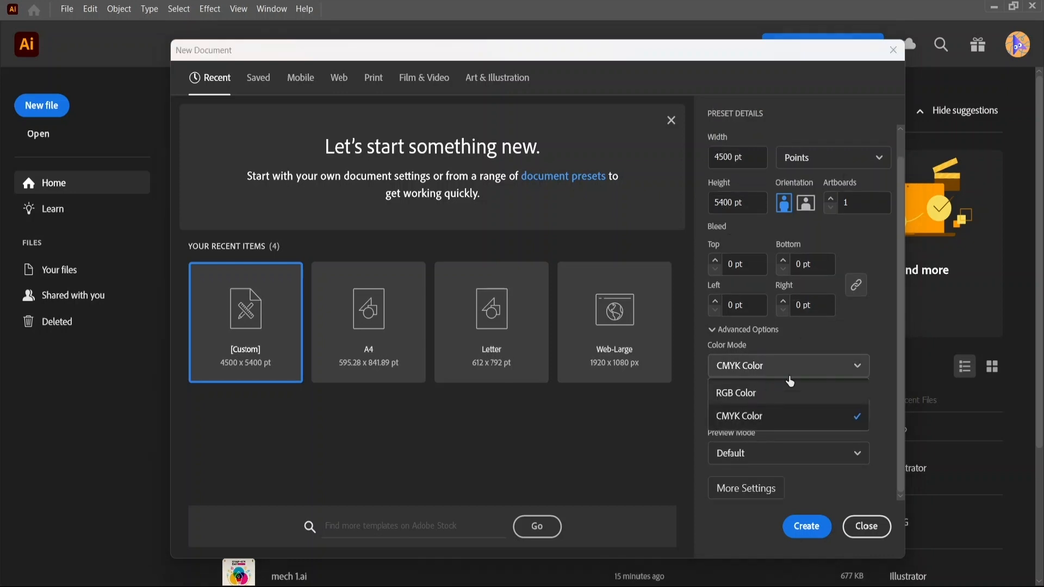
{"action": "left_click", "coordinate": [790, 380]}
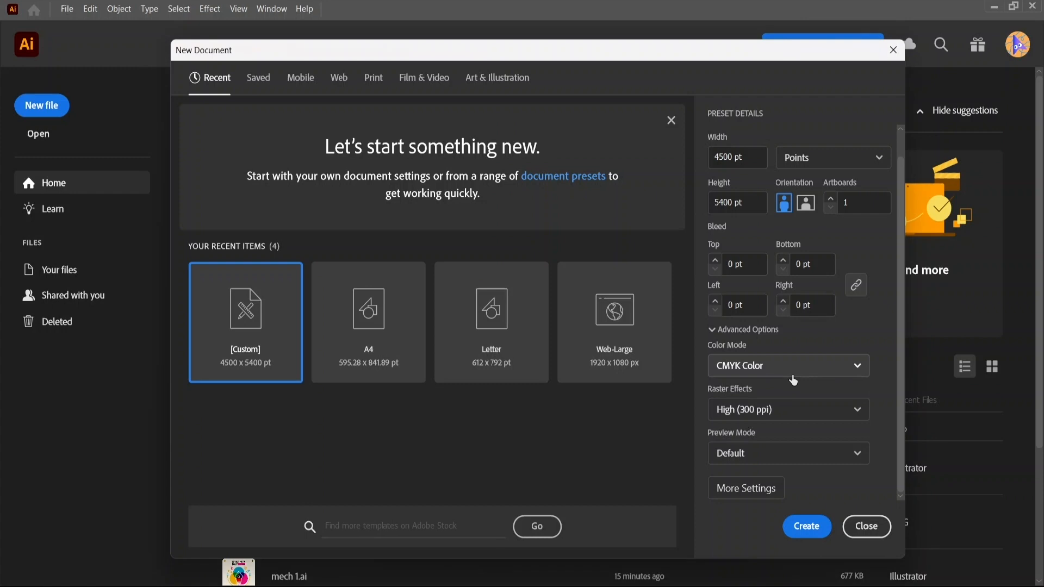
{"action": "left_click", "coordinate": [776, 416]}
{"action": "left_click", "coordinate": [774, 413]}
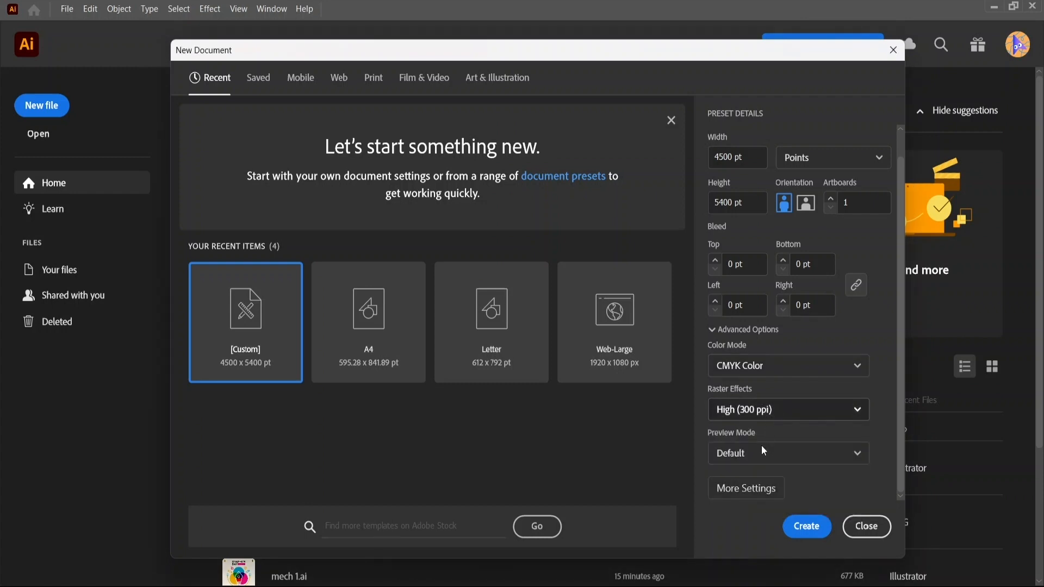
{"action": "left_click", "coordinate": [767, 459]}
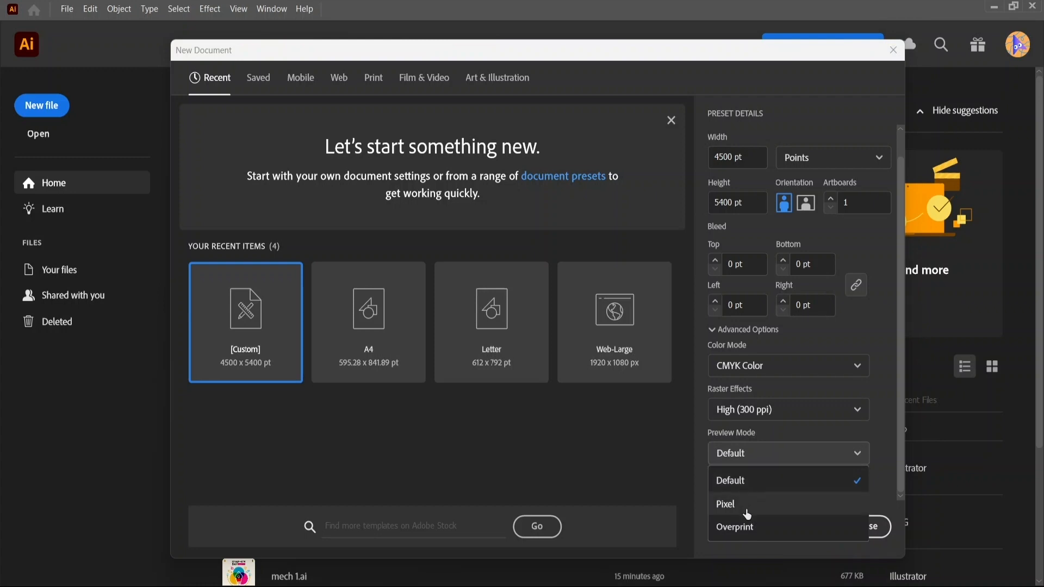
{"action": "left_click", "coordinate": [863, 347]}
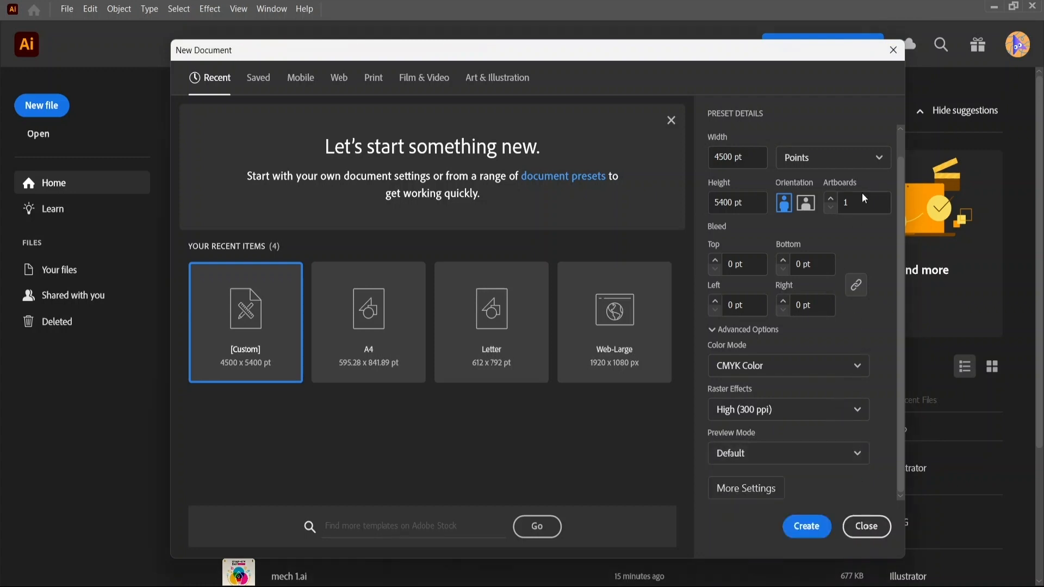
Create a new portrait document of 4500 x 5400 pt with CMYK color, 300 ppi raster effects and the default preview mode
{"action": "left_click", "coordinate": [869, 159]}
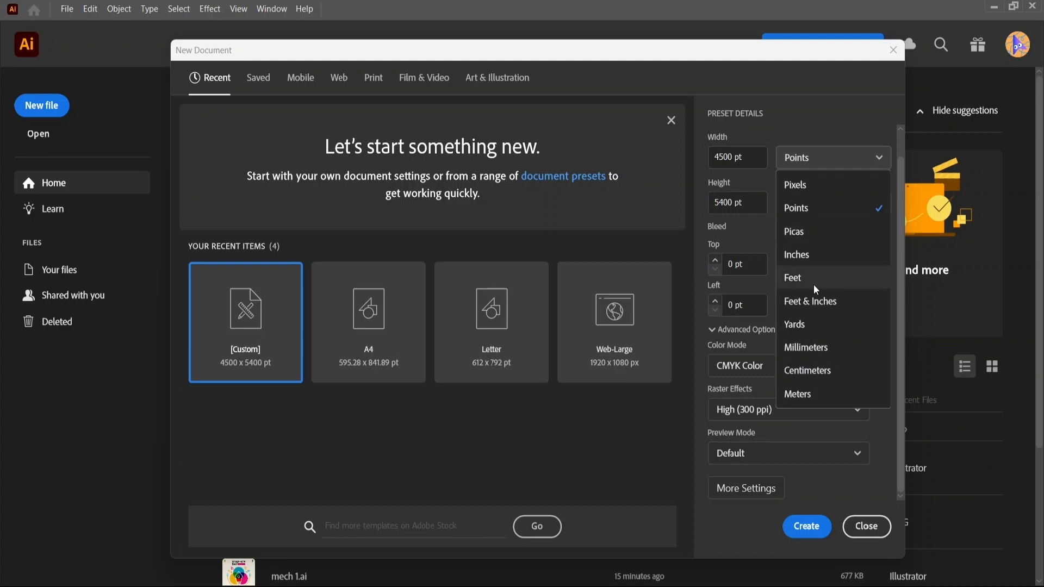
{"action": "left_click", "coordinate": [792, 459]}
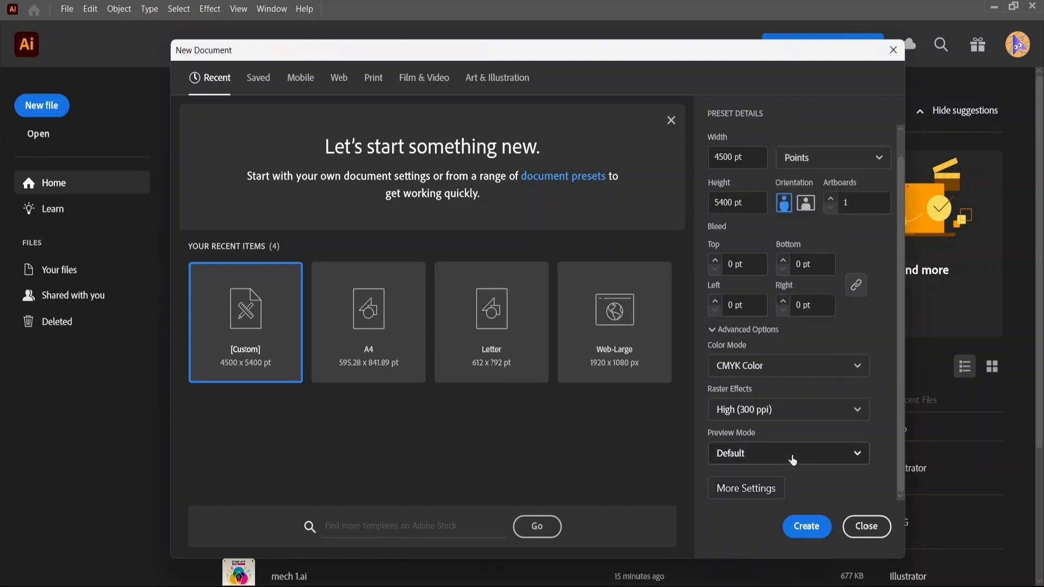
{"action": "left_click", "coordinate": [792, 459]}
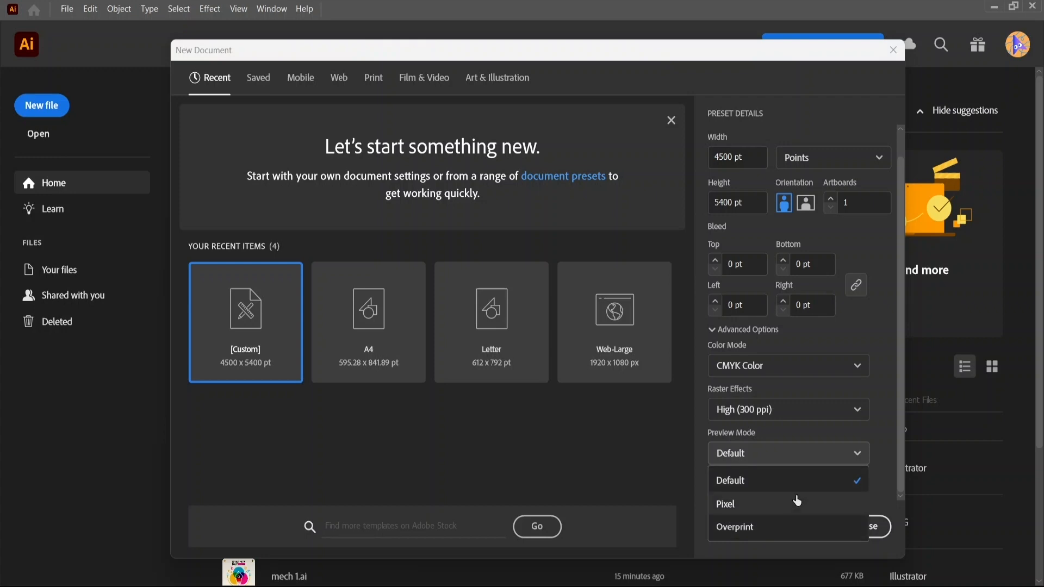
{"action": "left_click", "coordinate": [882, 413]}
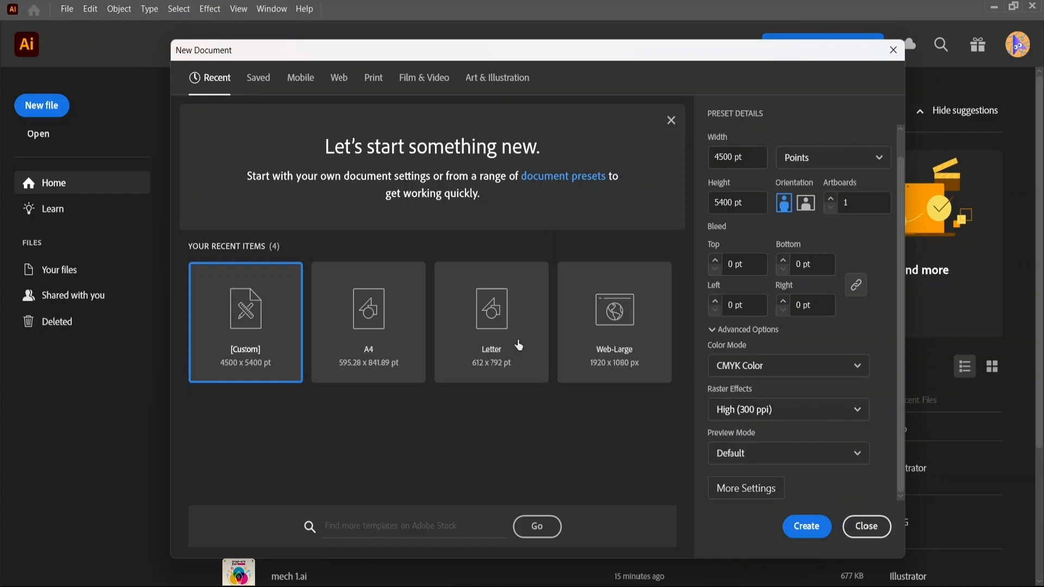
{"action": "left_click", "coordinate": [807, 530]}
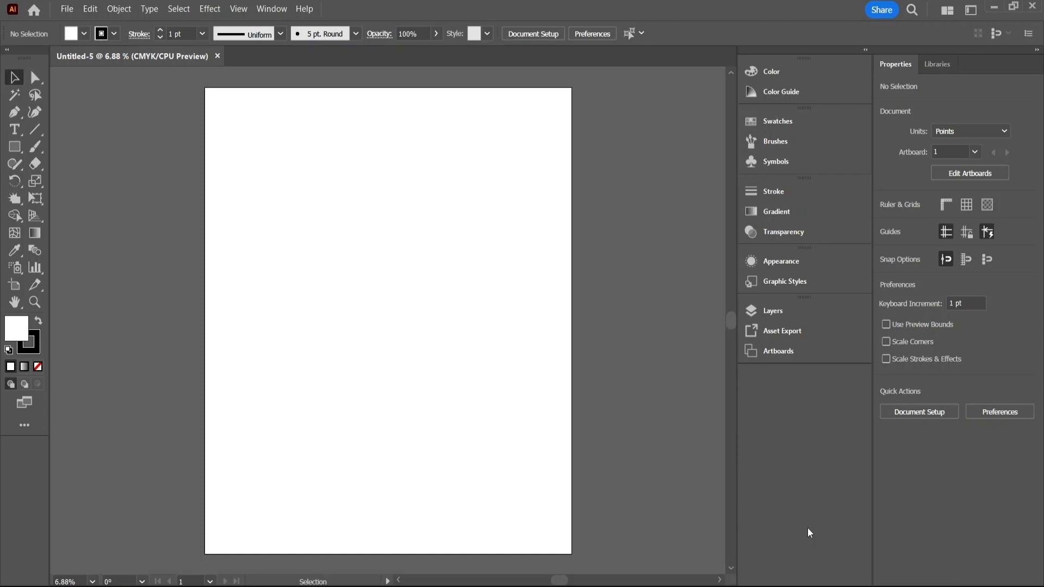
Add a second layer, nest it inside Layer 1 and target it for the artwork
{"action": "left_click", "coordinate": [775, 314]}
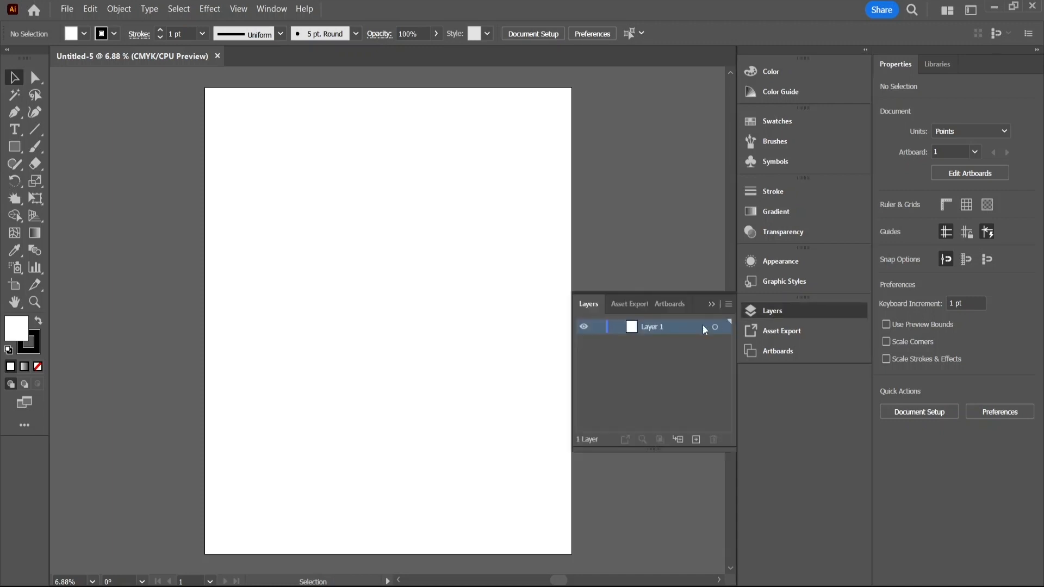
{"action": "left_click", "coordinate": [695, 440]}
{"action": "left_click_drag", "start_coordinate": [671, 330], "coordinate": [668, 348]}
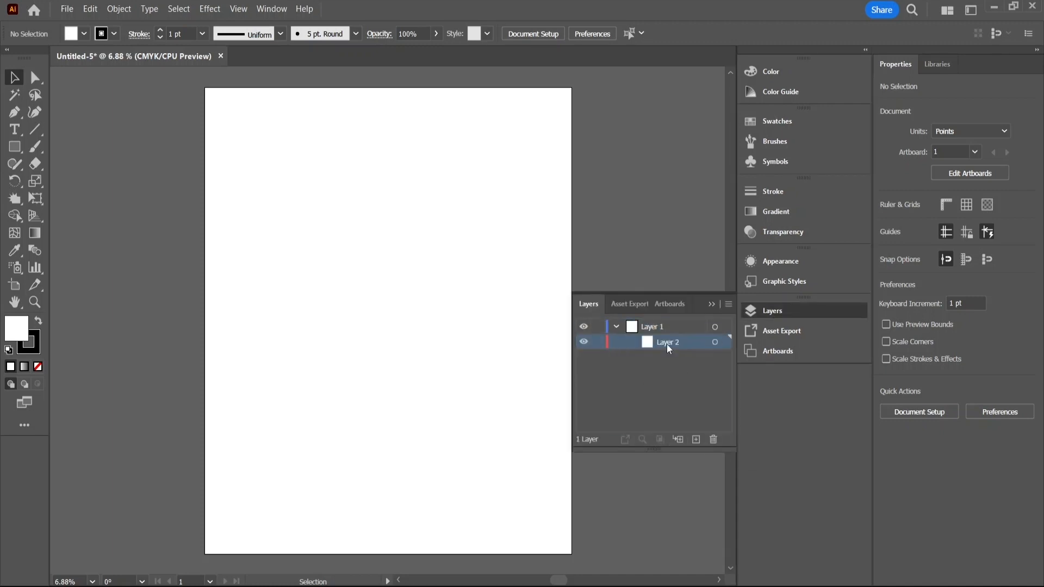
{"action": "left_click", "coordinate": [715, 342]}
{"action": "left_click", "coordinate": [788, 316]}
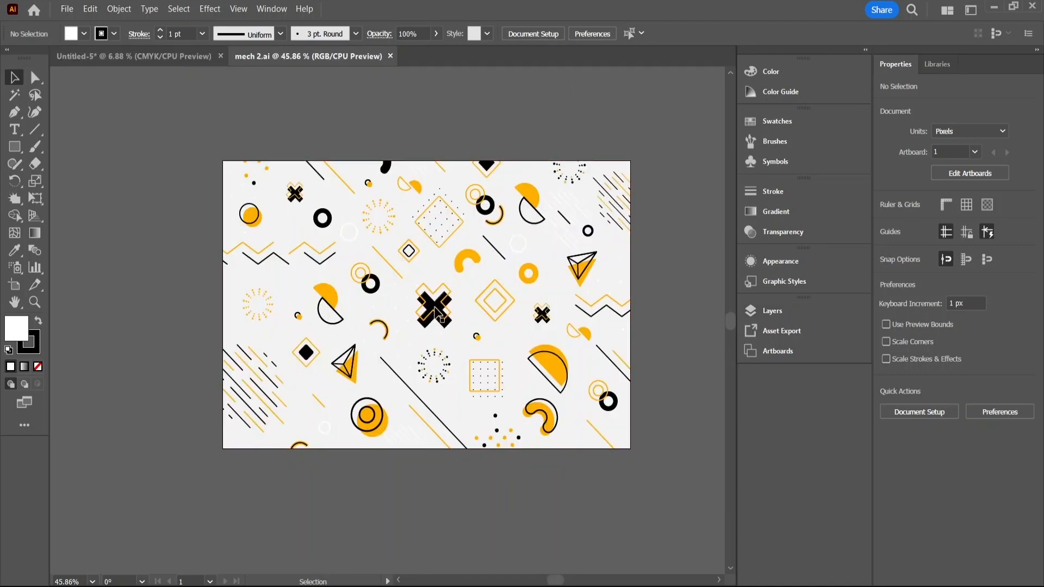
Examine the nested groups of the geometric pattern in mech 2.ai in isolation mode
{"action": "double_click", "coordinate": [435, 314]}
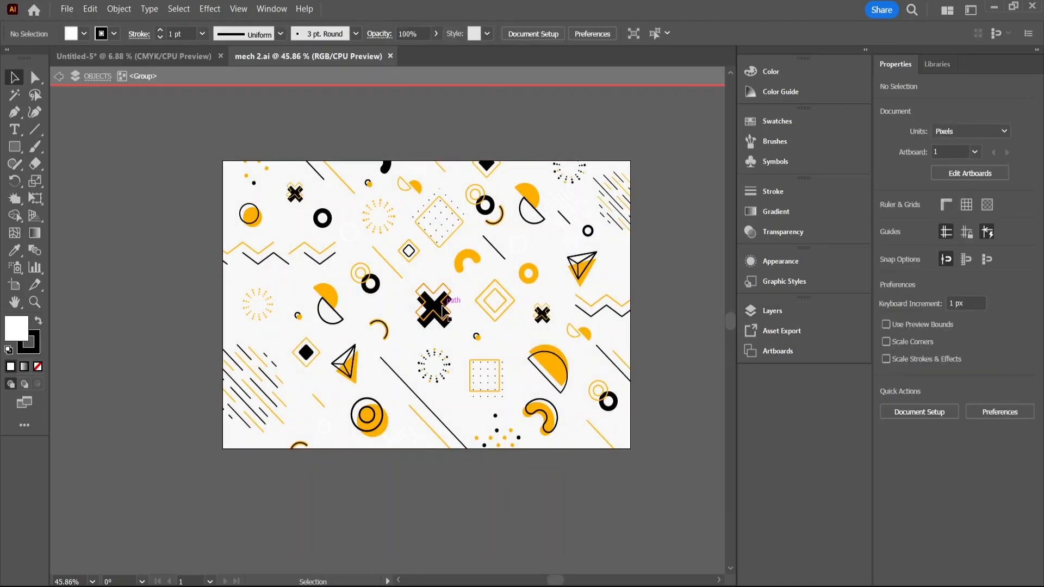
{"action": "double_click", "coordinate": [442, 306]}
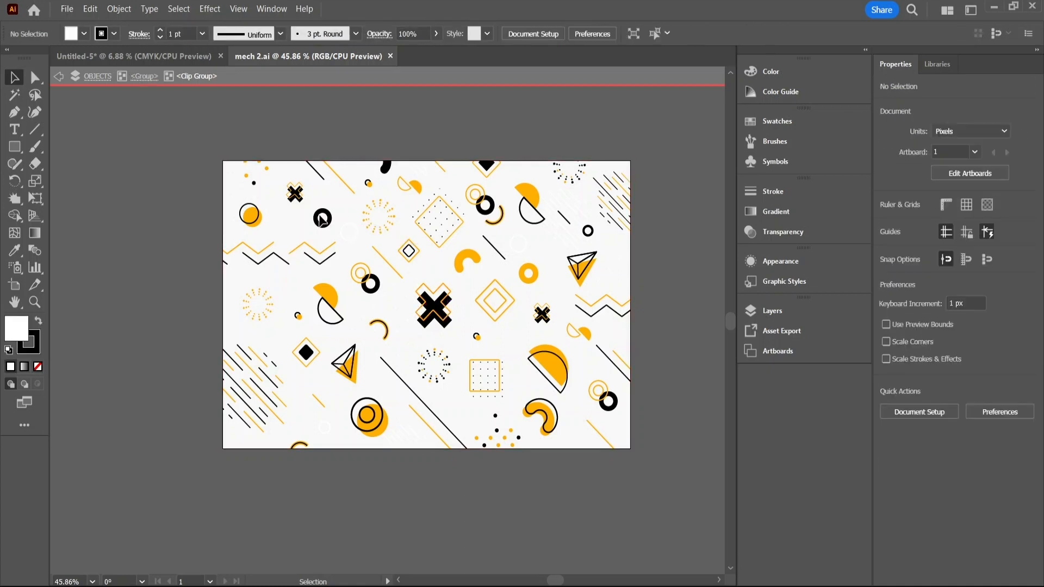
{"action": "double_click", "coordinate": [319, 216]}
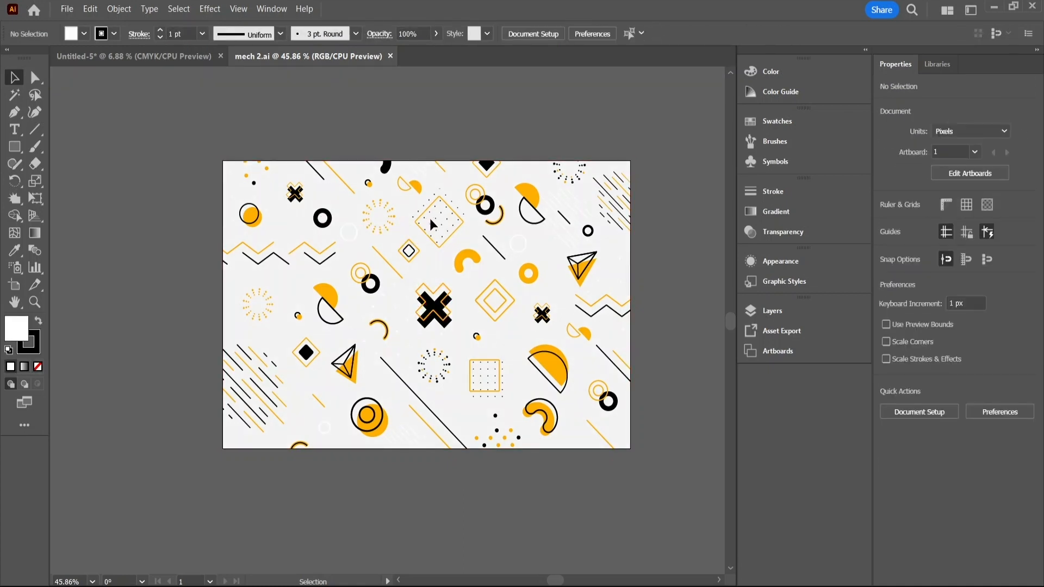
{"action": "left_click", "coordinate": [460, 213]}
{"action": "left_click", "coordinate": [443, 211]}
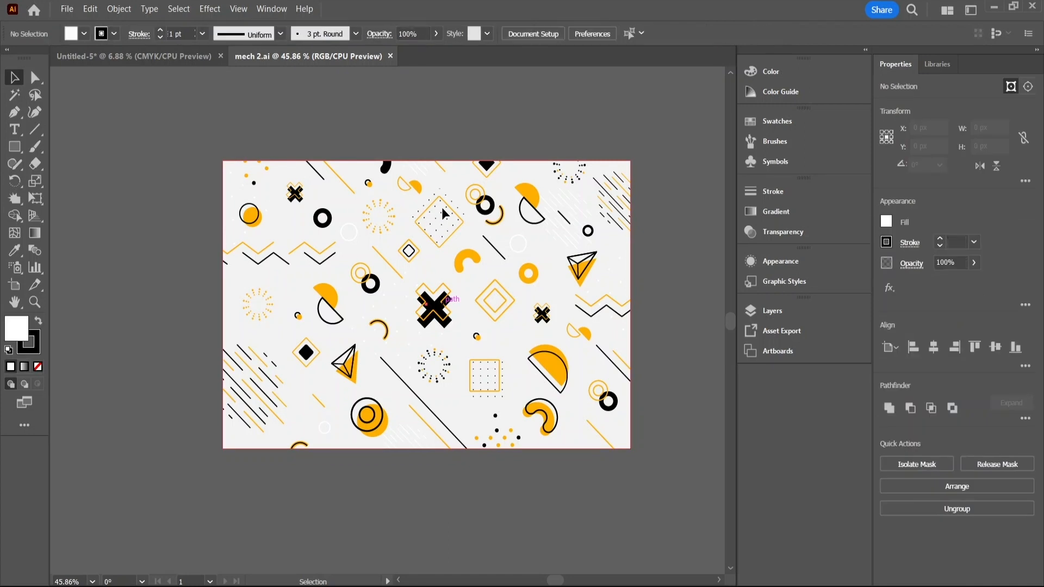
{"action": "double_click", "coordinate": [430, 318]}
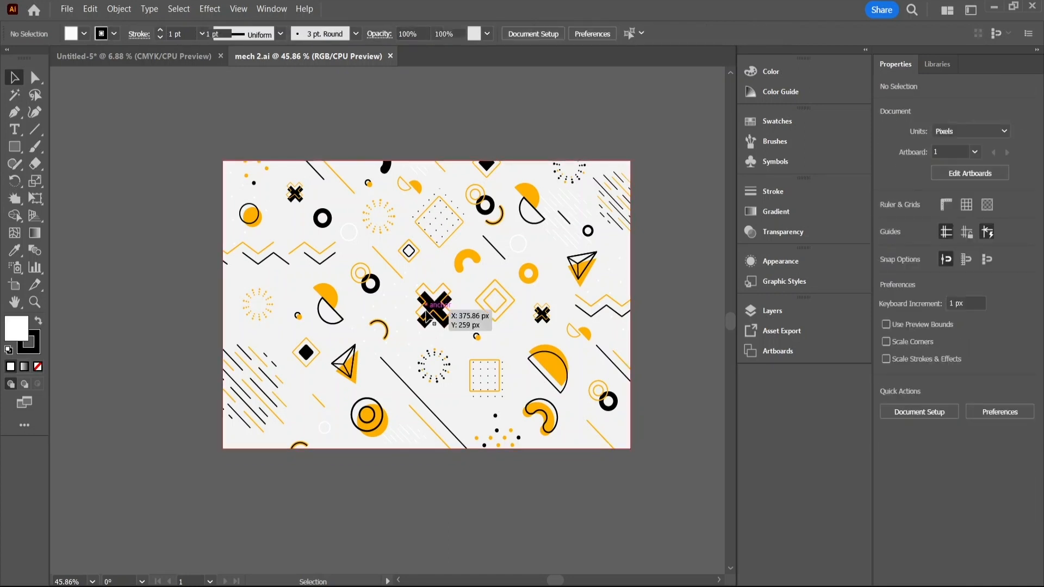
{"action": "left_click", "coordinate": [430, 228]}
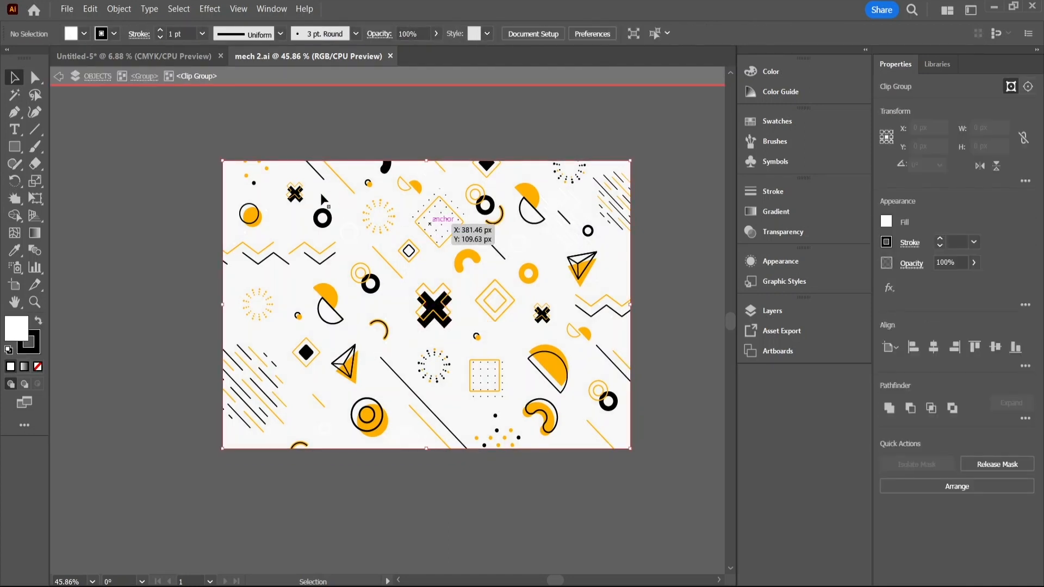
{"action": "left_click", "coordinate": [371, 219]}
{"action": "double_click", "coordinate": [442, 236]}
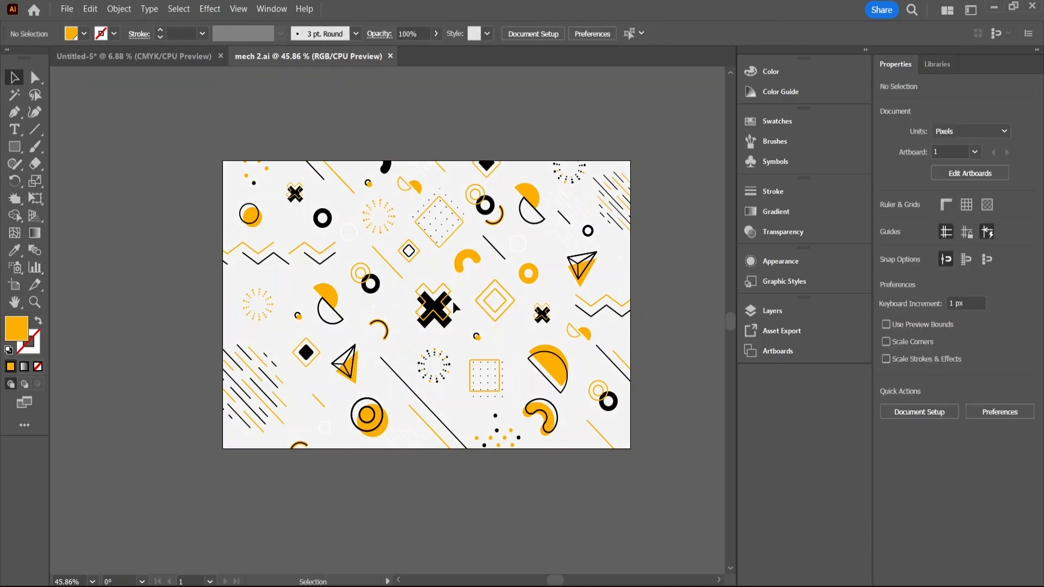
Copy the whole geometric pattern group from mech 2.ai into the Untitled-5 document
{"action": "left_click", "coordinate": [439, 313]}
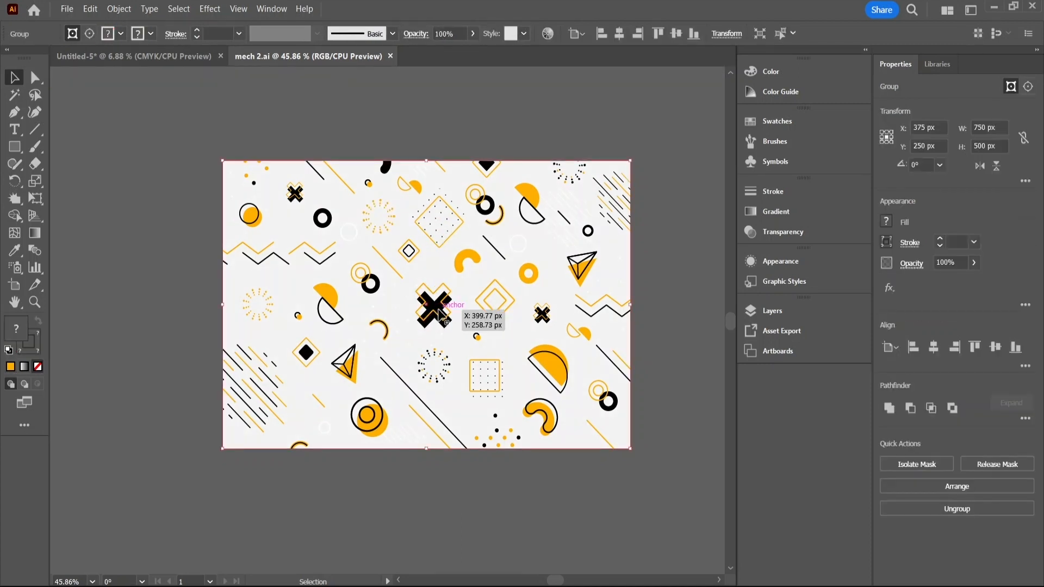
{"action": "left_click", "coordinate": [154, 62]}
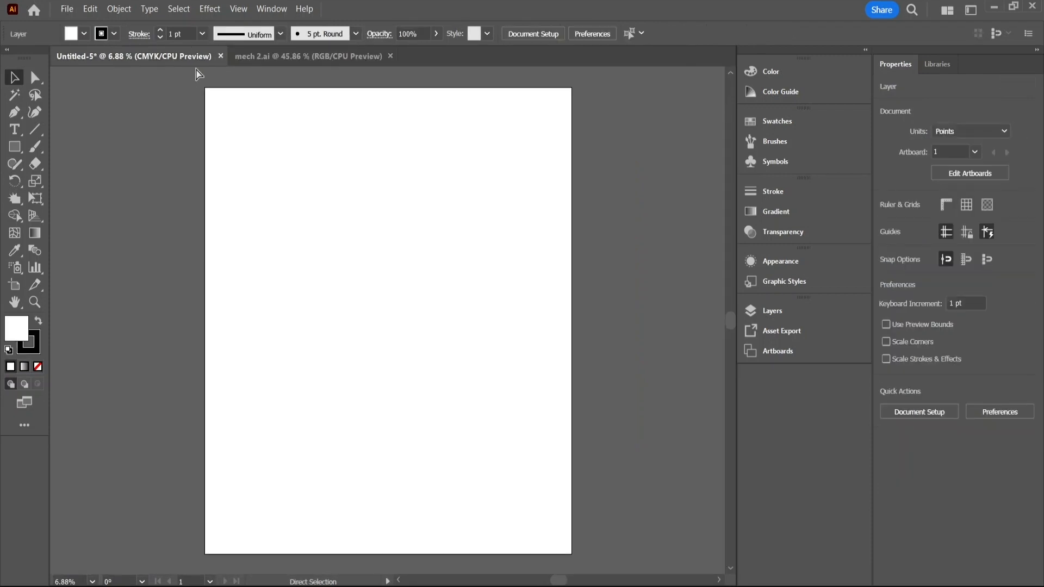
{"action": "key", "text": "ctrl+v"}
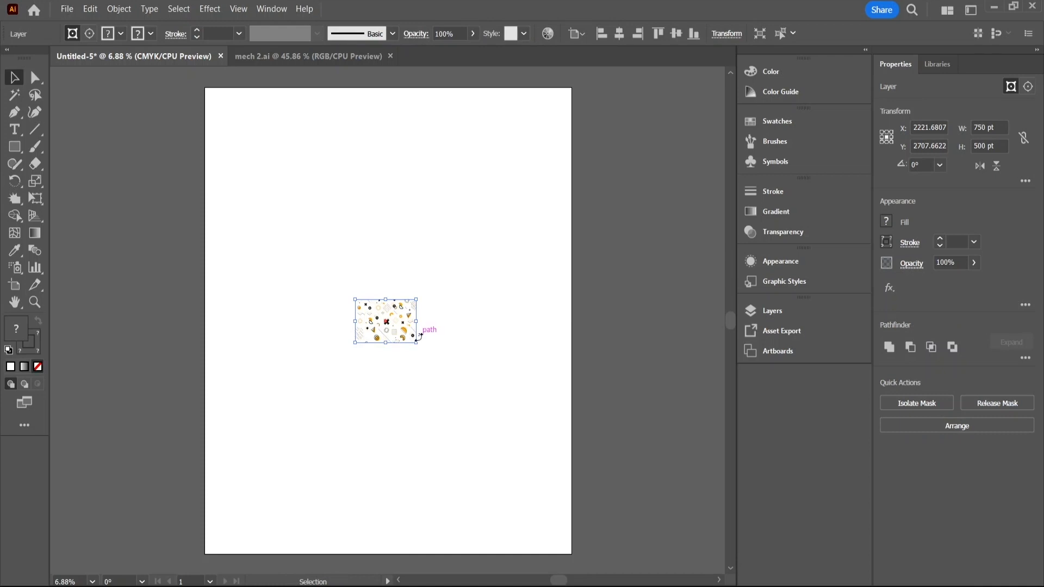
Rotate the pasted pattern 90° and scale it to 4500 x 5400 pt so it fills the whole artboard
{"action": "left_click_drag", "start_coordinate": [415, 343], "coordinate": [562, 467]}
{"action": "left_click_drag", "start_coordinate": [354, 299], "coordinate": [210, 202]}
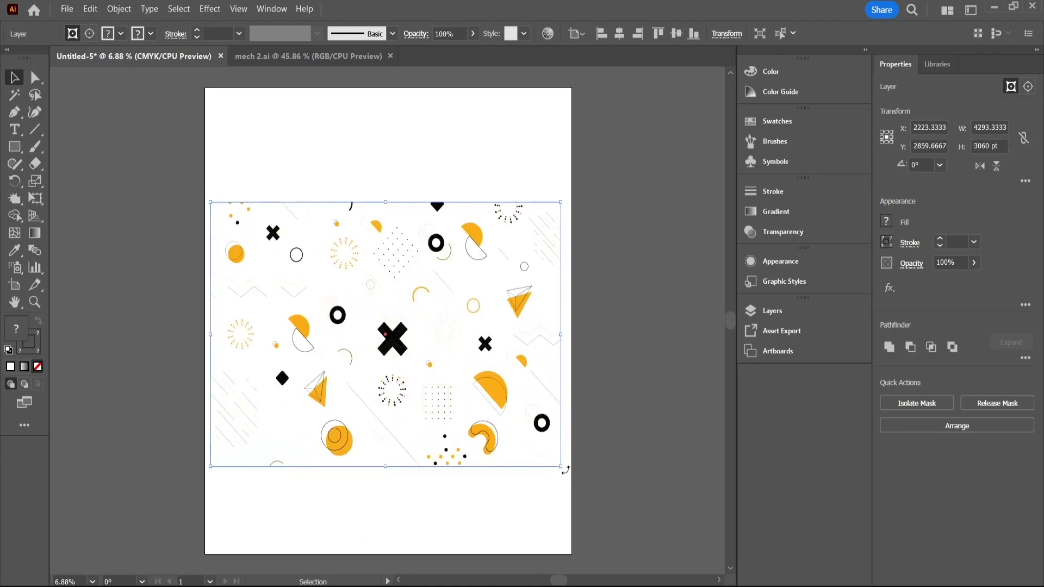
{"action": "left_click_drag", "start_coordinate": [566, 468], "coordinate": [495, 206]}
{"action": "left_click_drag", "start_coordinate": [430, 327], "coordinate": [433, 301]}
{"action": "left_click_drag", "start_coordinate": [516, 498], "coordinate": [571, 554]}
{"action": "left_click_drag", "start_coordinate": [263, 124], "coordinate": [205, 87]}
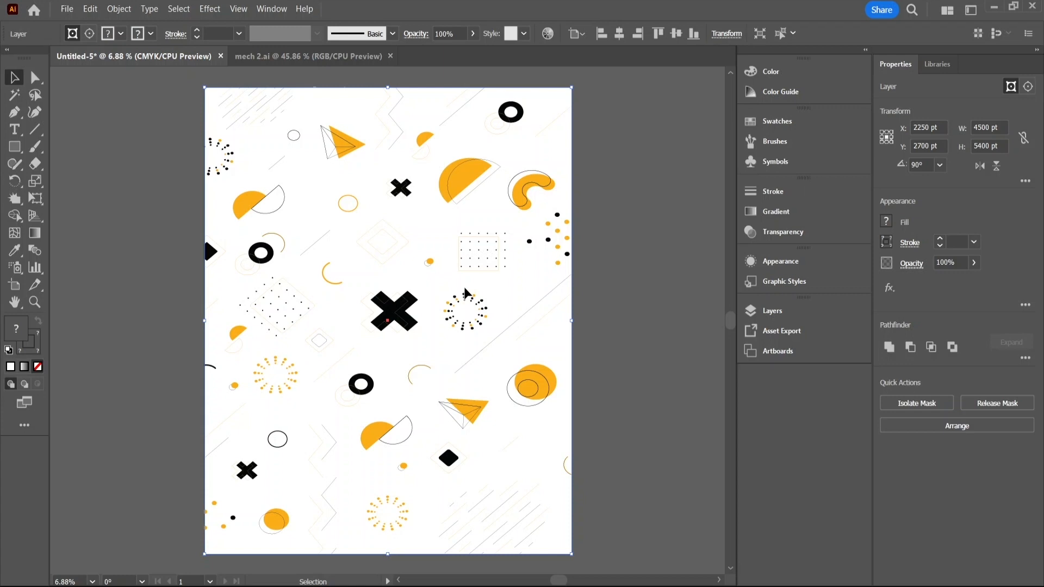
{"action": "key", "text": "ctrl+shift+a"}
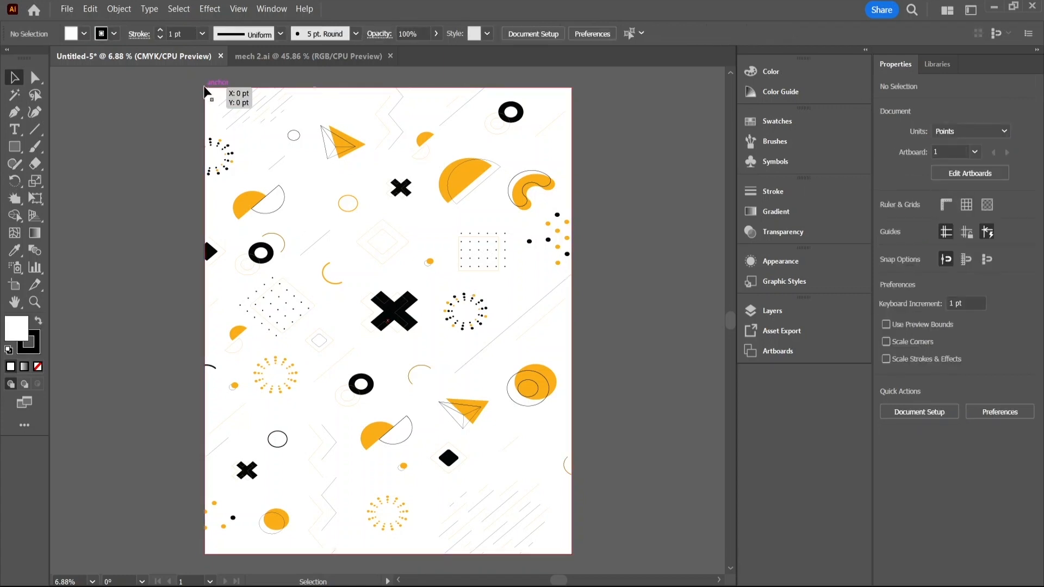
Close the mech 2.ai document and deselect the pattern in Untitled-5
{"action": "left_click", "coordinate": [233, 115]}
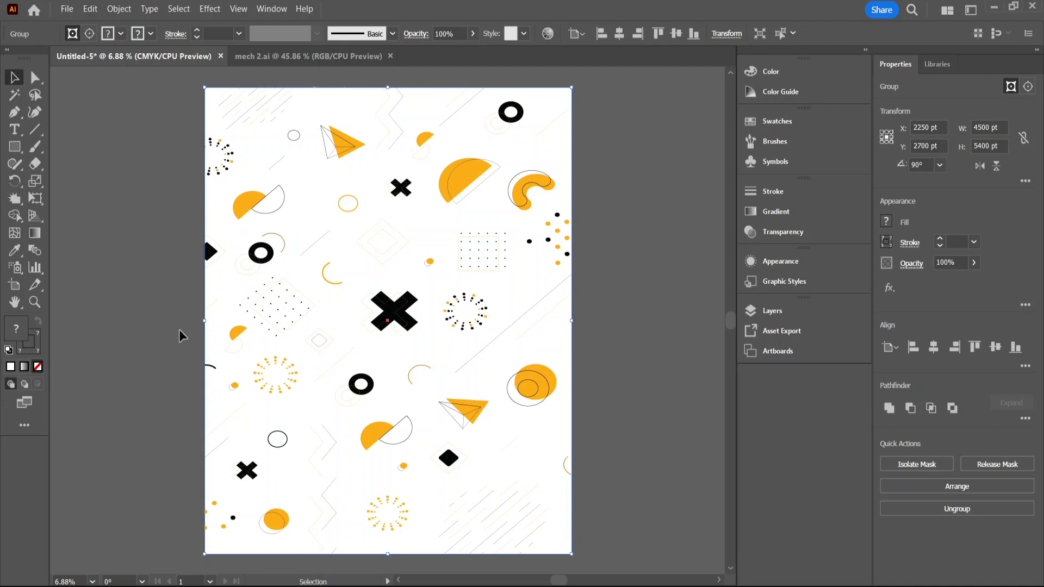
{"action": "left_click", "coordinate": [341, 60]}
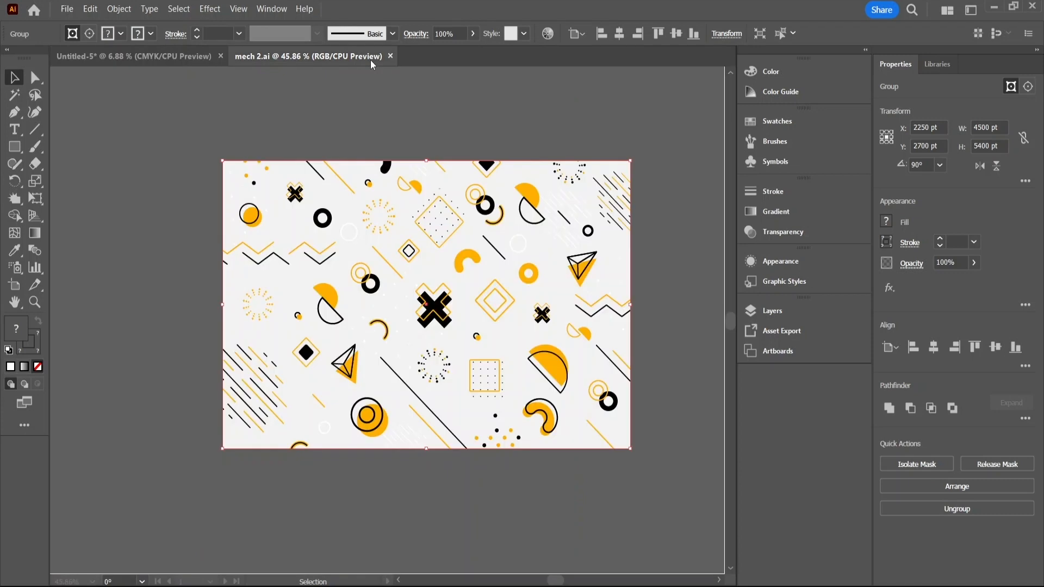
{"action": "left_click", "coordinate": [390, 56]}
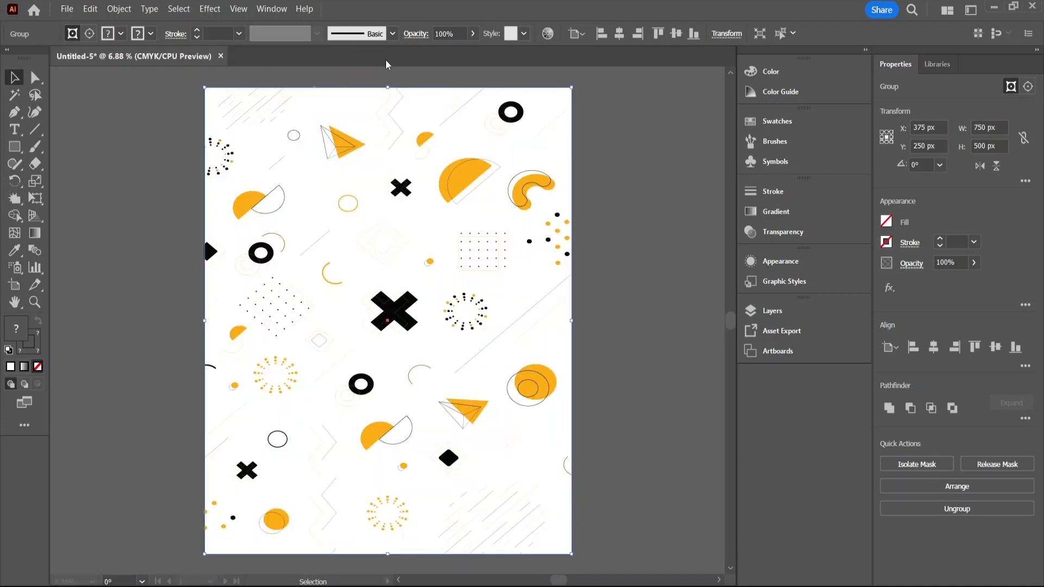
{"action": "left_click", "coordinate": [472, 313]}
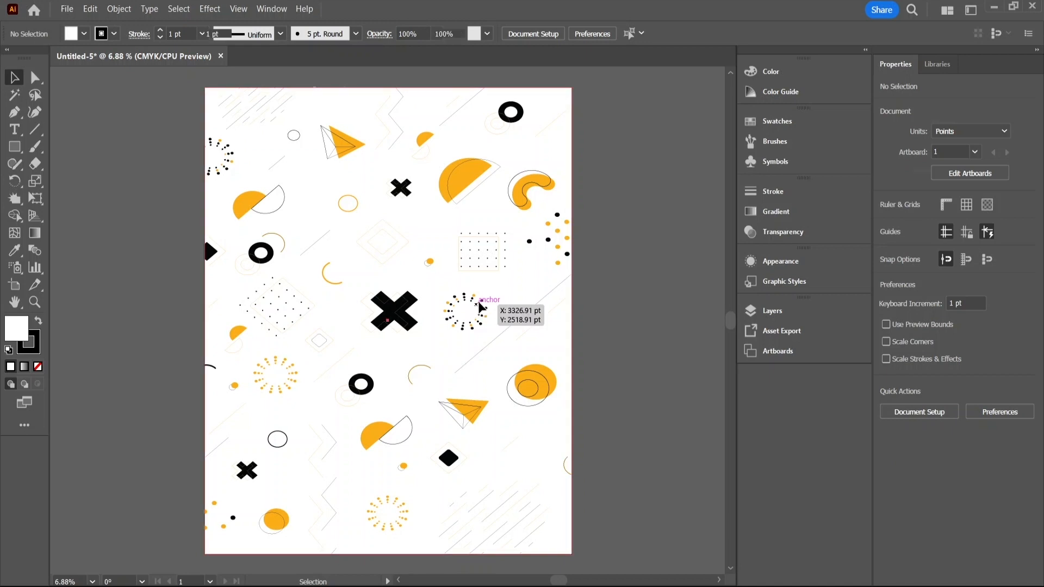
Examine the clip group and nested groups of the pasted geometric pattern in isolation mode
{"action": "left_click", "coordinate": [474, 311]}
{"action": "double_click", "coordinate": [480, 259]}
{"action": "double_click", "coordinate": [480, 259]}
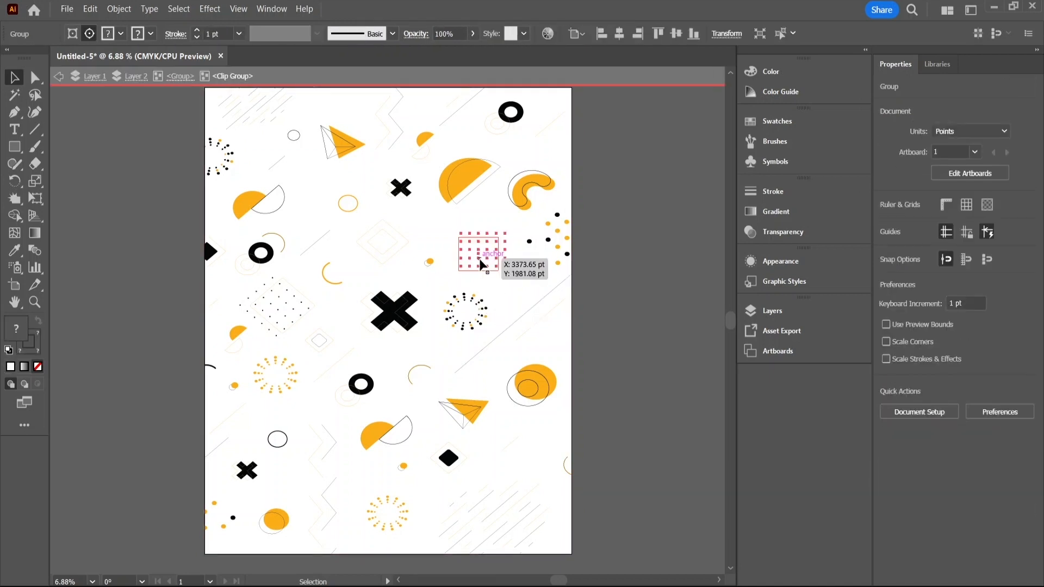
{"action": "left_click", "coordinate": [479, 260]}
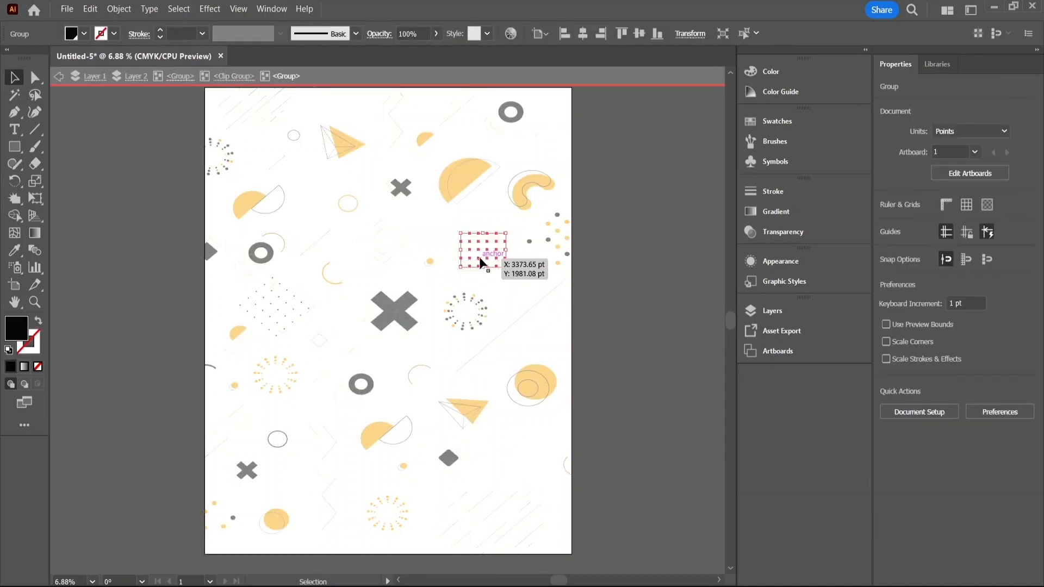
{"action": "left_click", "coordinate": [397, 305]}
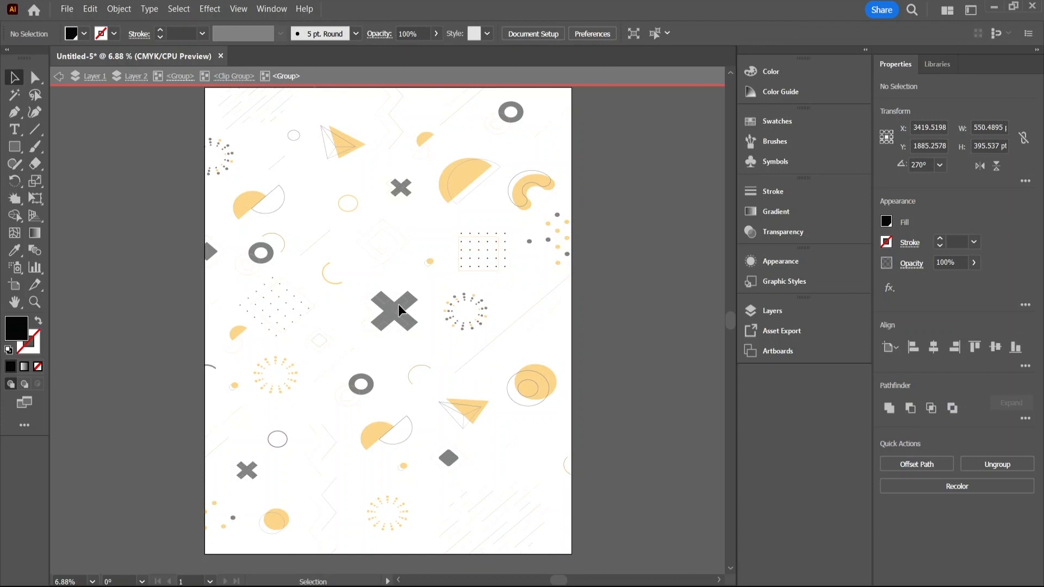
{"action": "double_click", "coordinate": [286, 305]}
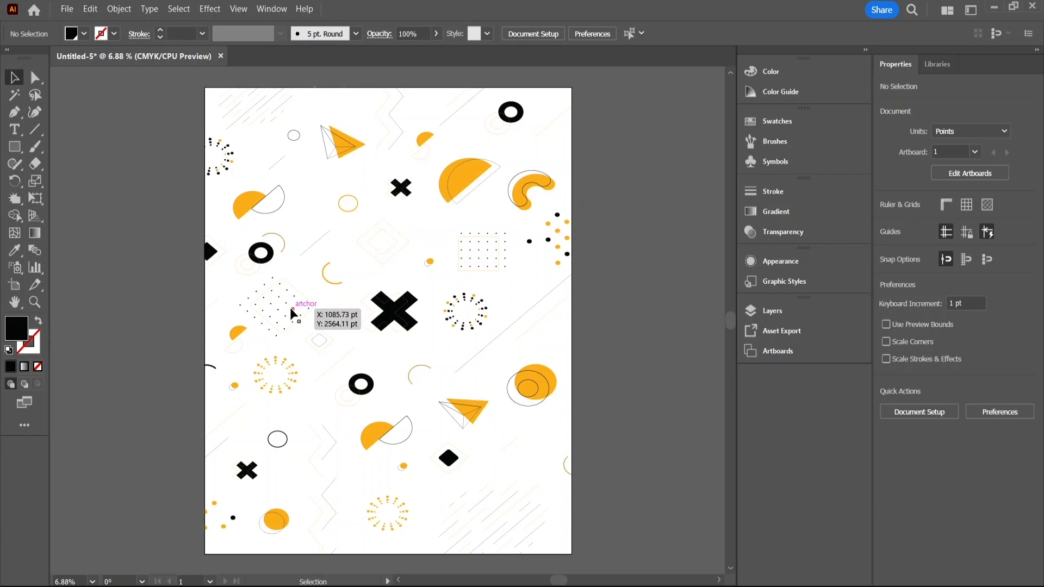
{"action": "double_click", "coordinate": [292, 313]}
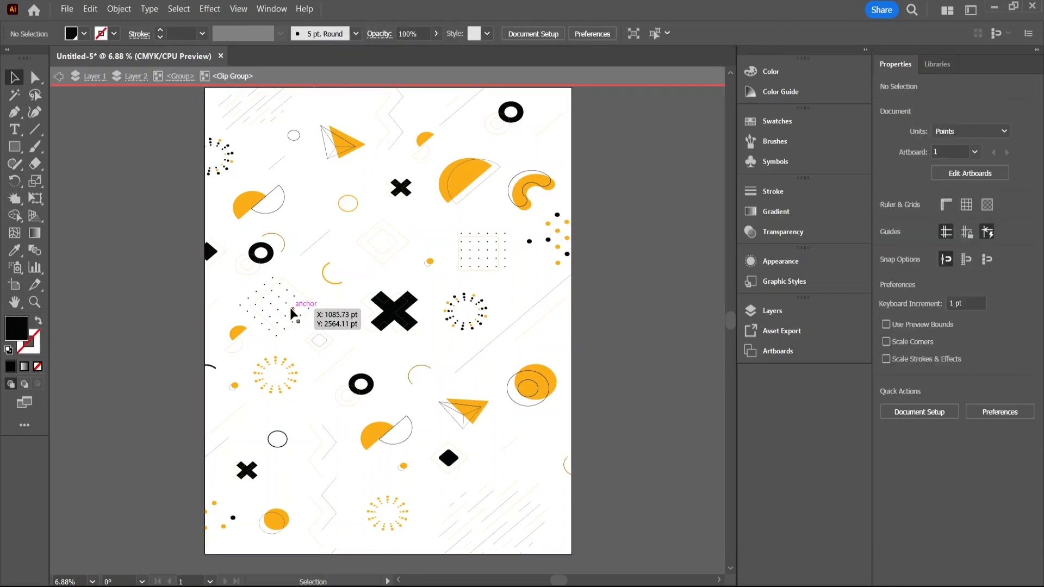
{"action": "double_click", "coordinate": [278, 320]}
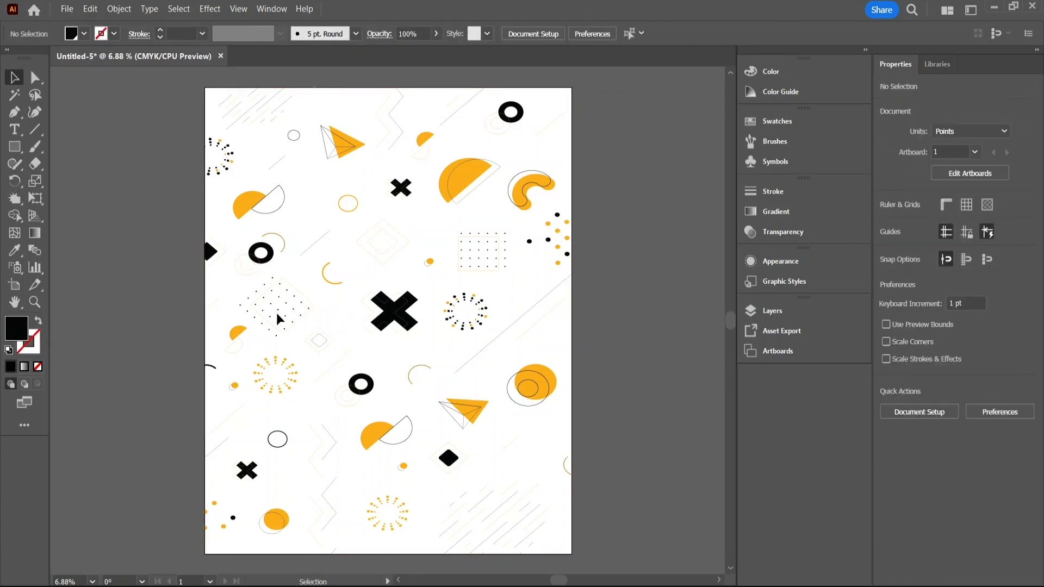
{"action": "double_click", "coordinate": [474, 315]}
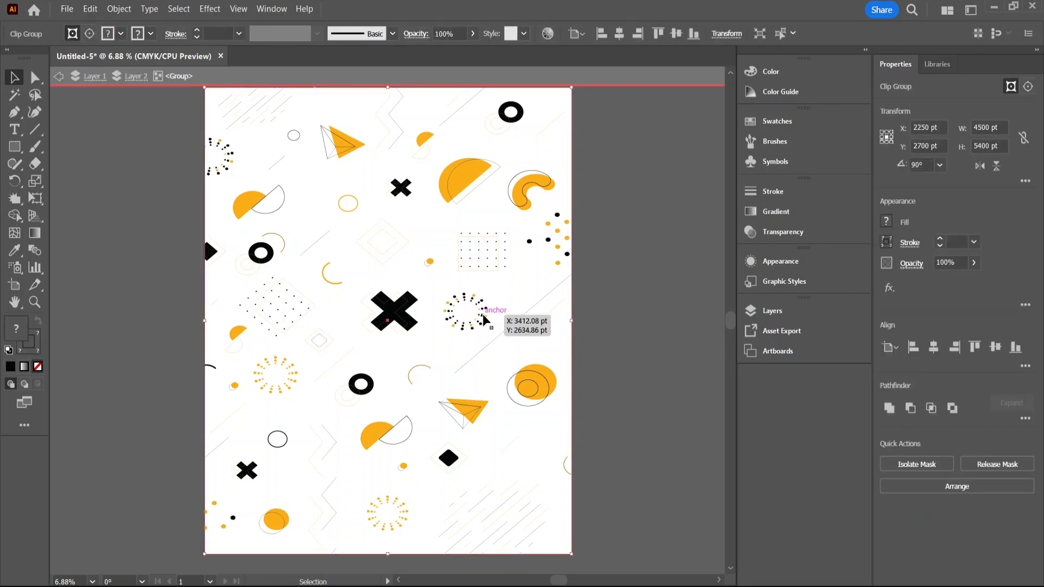
{"action": "left_click", "coordinate": [594, 153]}
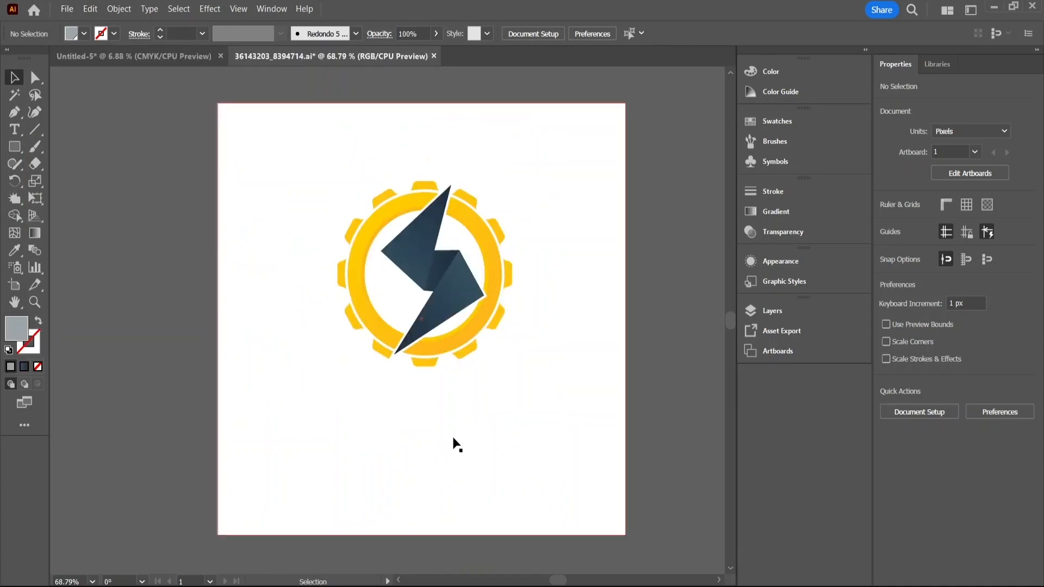
Copy the gear-and-bolt logo from 36143203_8394714.ai into Untitled-5 and enlarge it to about 3115 x 2933 pt
{"action": "left_click", "coordinate": [431, 328]}
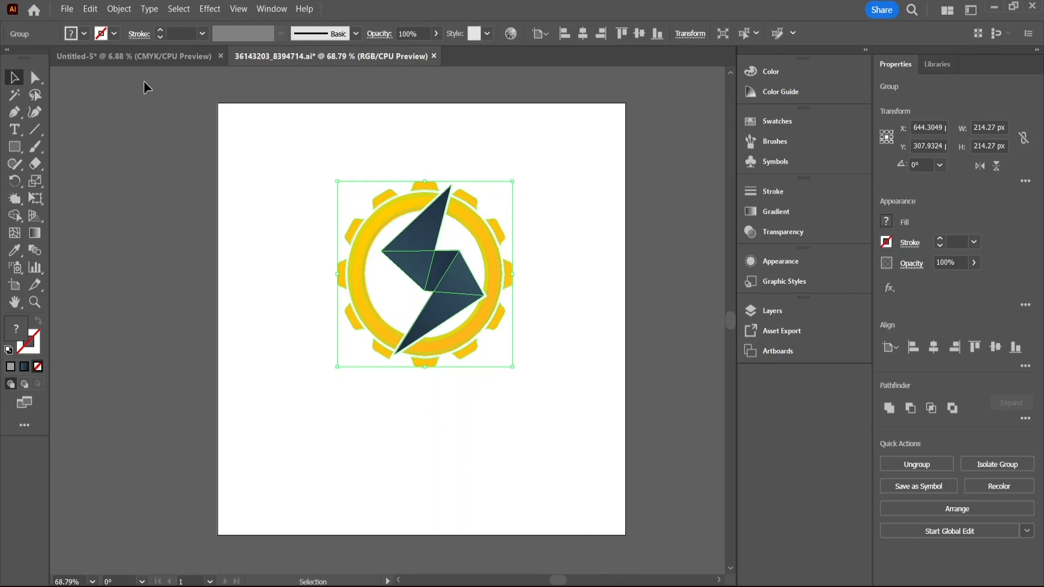
{"action": "left_click", "coordinate": [163, 58]}
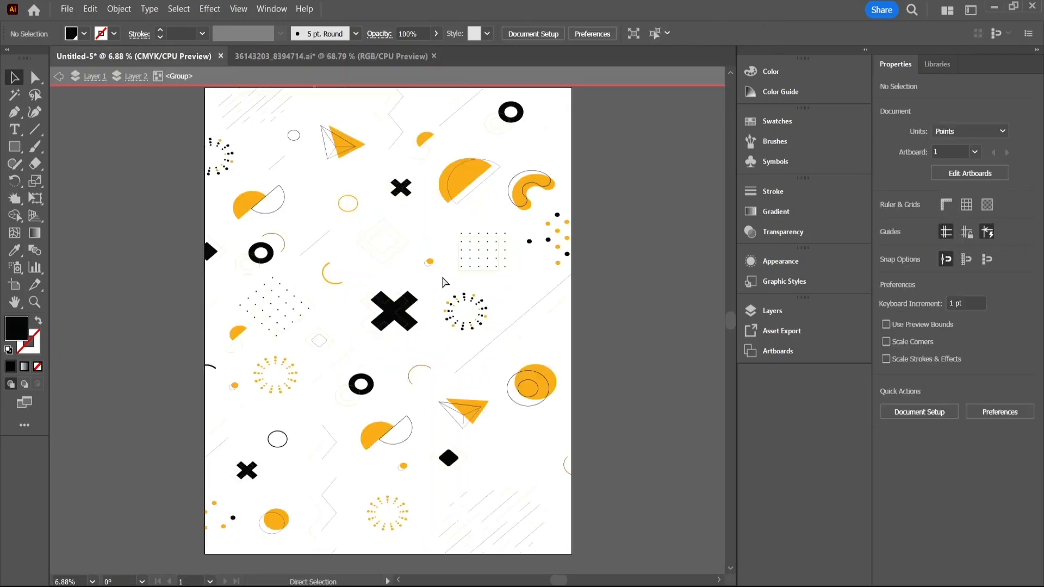
{"action": "key", "text": "ctrl+v"}
{"action": "left_click_drag", "start_coordinate": [396, 331], "coordinate": [546, 477]}
{"action": "left_click_drag", "start_coordinate": [478, 425], "coordinate": [386, 320]}
{"action": "left_click_drag", "start_coordinate": [455, 373], "coordinate": [539, 460]}
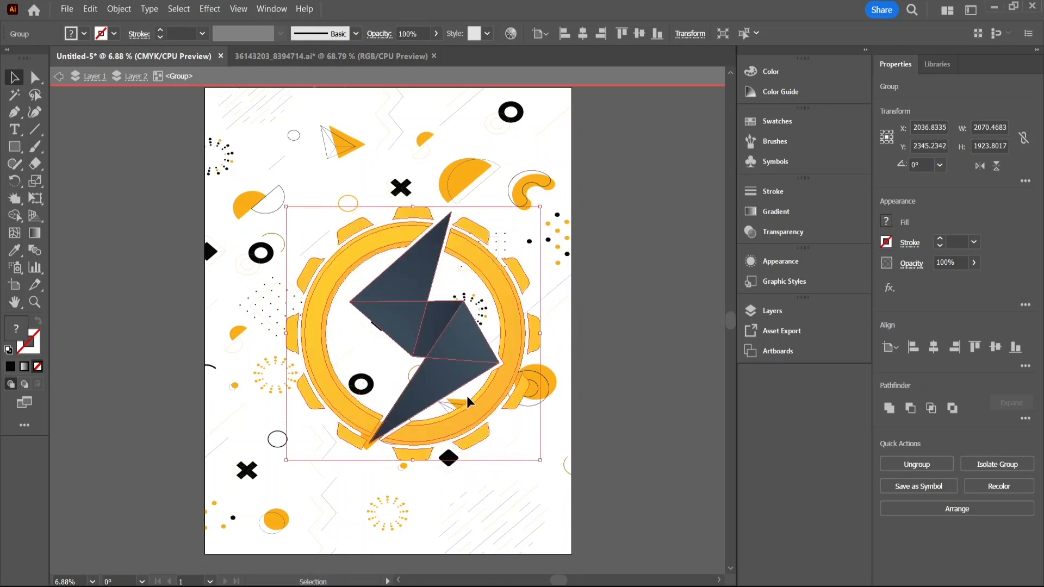
Reposition the pattern at about X 2234, Y 2648 pt to cover the artboard and place the logo near its centre
{"action": "key", "text": "ctrl+a"}
{"action": "left_click_drag", "start_coordinate": [456, 337], "coordinate": [435, 327]}
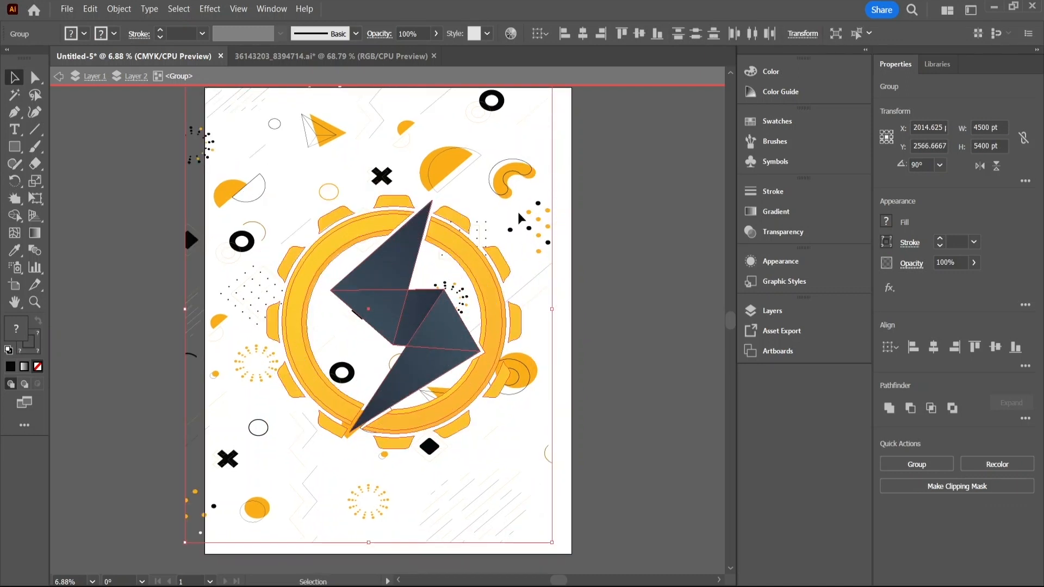
{"action": "left_click", "coordinate": [525, 196]}
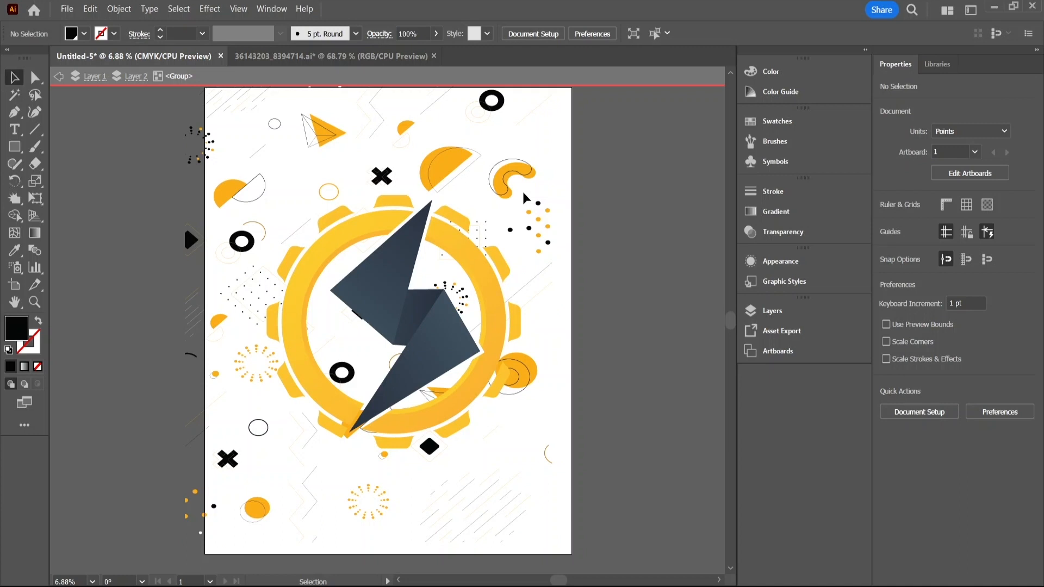
{"action": "left_click", "coordinate": [503, 194]}
{"action": "left_click_drag", "start_coordinate": [503, 194], "coordinate": [516, 201]}
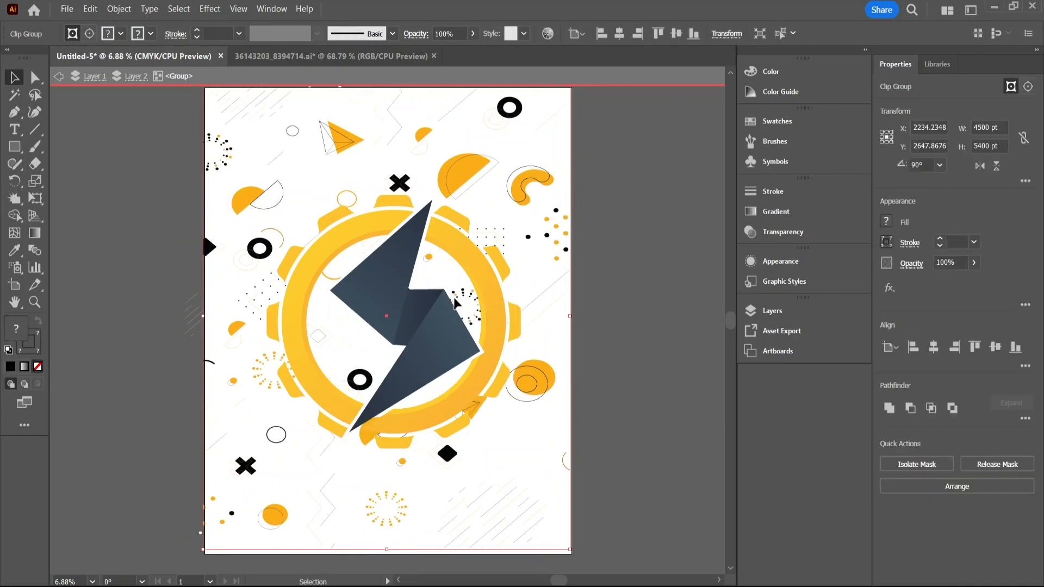
{"action": "mouse_move", "coordinate": [436, 323]}
{"action": "left_mouse_down"}
{"action": "mouse_move", "coordinate": [439, 308]}
{"action": "mouse_move", "coordinate": [438, 318]}
{"action": "mouse_move", "coordinate": [465, 310]}
{"action": "mouse_move", "coordinate": [445, 307]}
{"action": "left_mouse_up"}
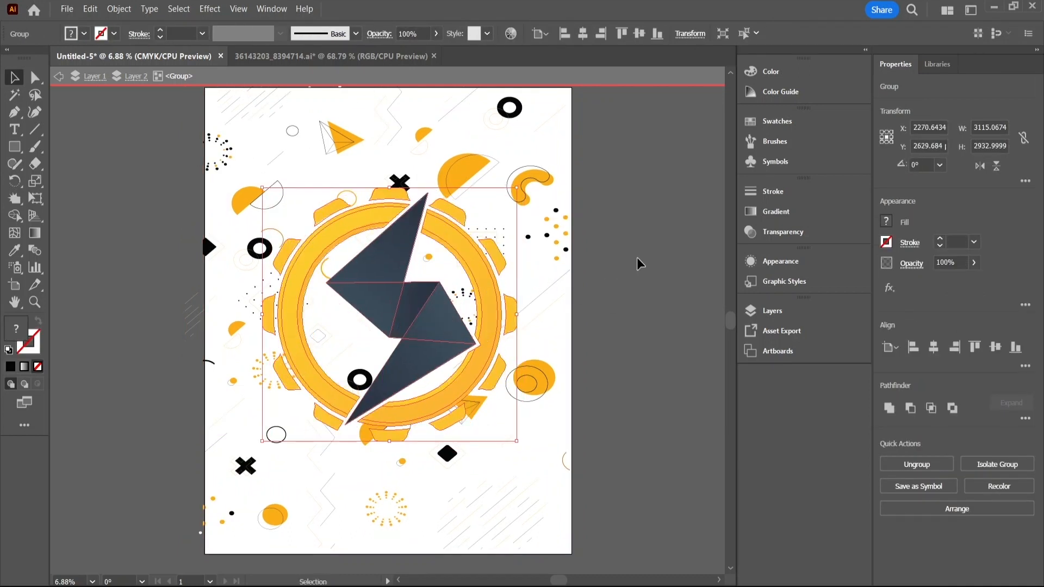
{"action": "left_click", "coordinate": [677, 267]}
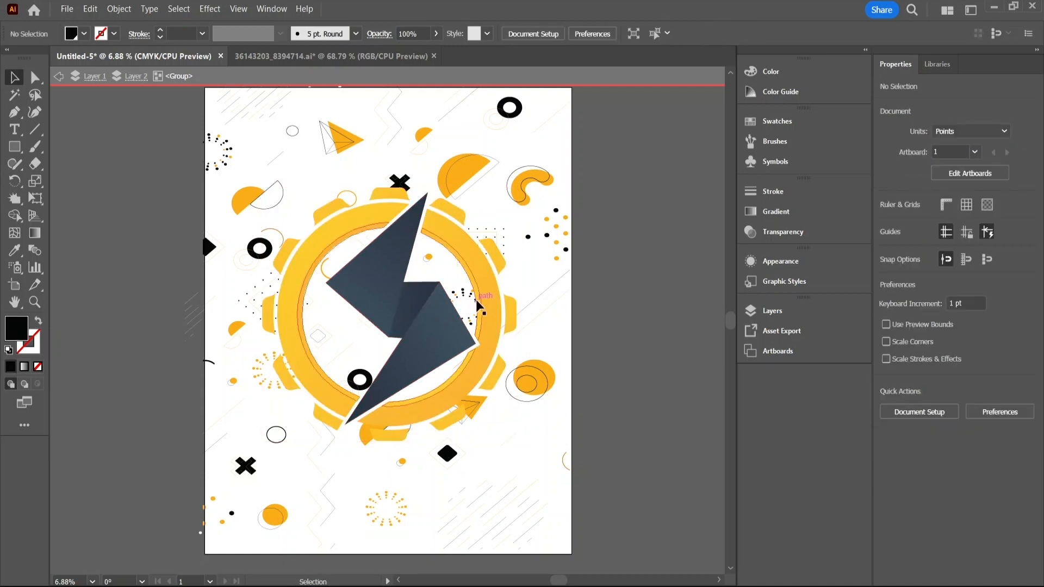
Add the text "Mechanical" beside the artboard in 400 pt Myriad Pro
{"action": "left_click", "coordinate": [15, 129]}
{"action": "left_click_drag", "start_coordinate": [101, 174], "coordinate": [100, 174]}
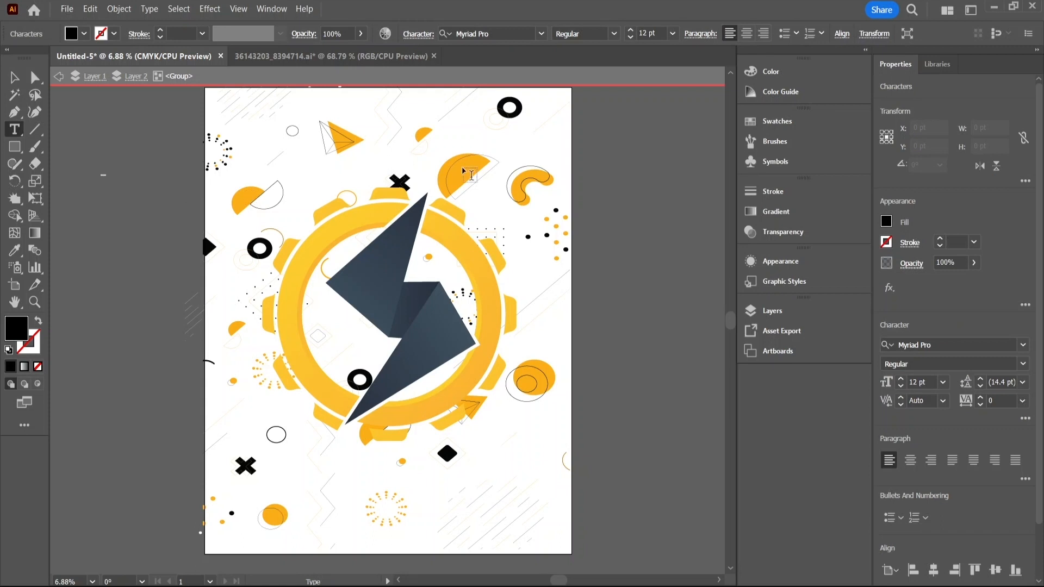
{"action": "left_click", "coordinate": [644, 31]}
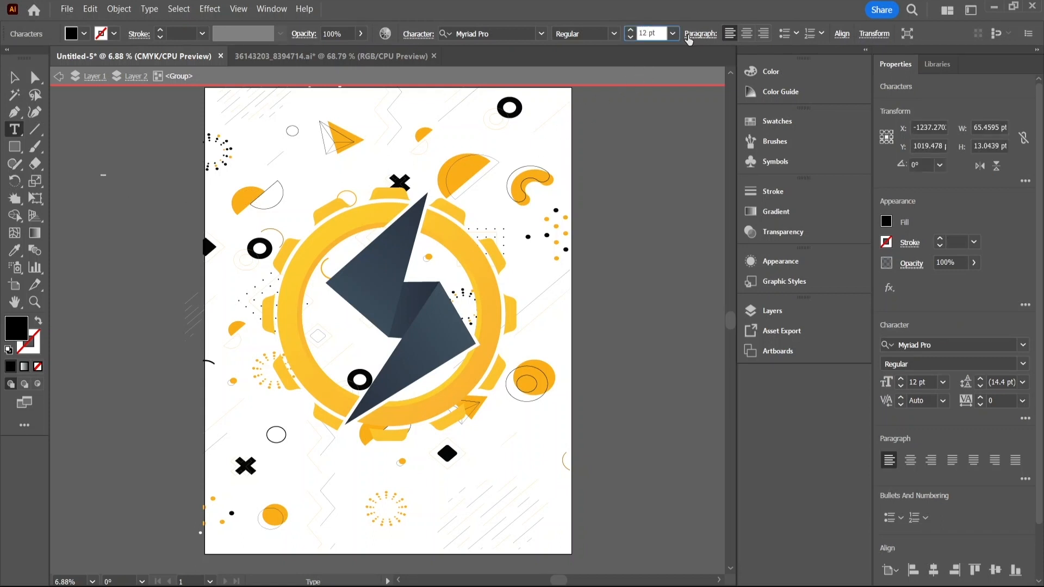
{"action": "key", "text": "BackSpace"}
{"action": "key", "text": "BackSpace"}
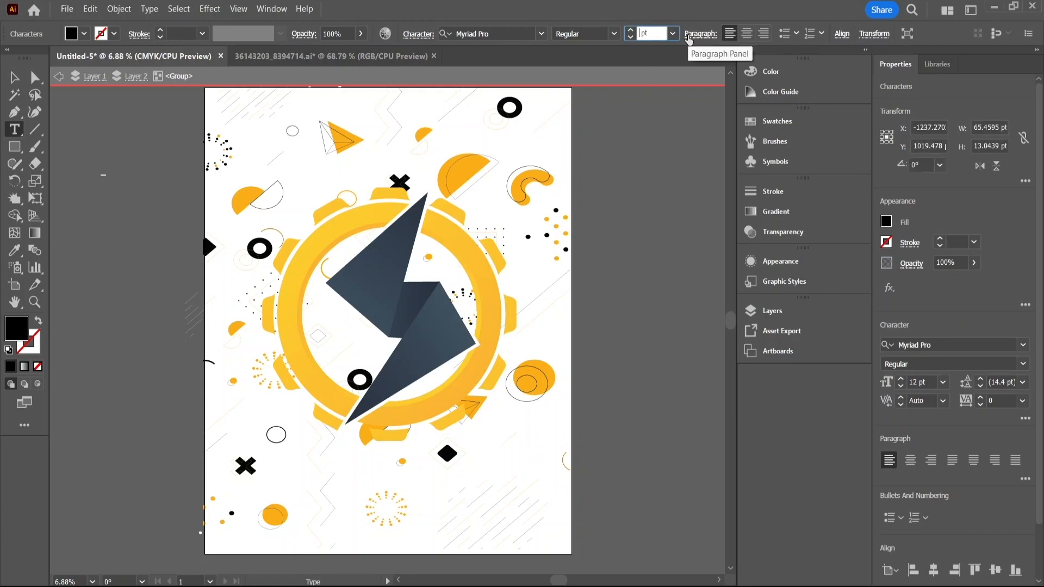
{"action": "type", "text": "400"}
{"action": "key", "text": "Return"}
{"action": "key", "text": "BackSpace"}
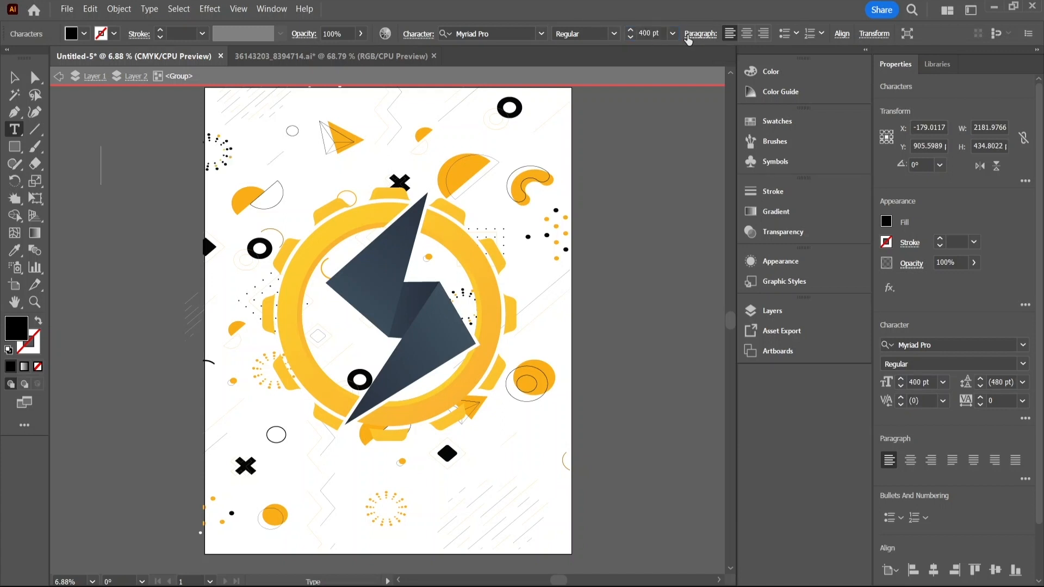
{"action": "type", "text": "Mechan"}
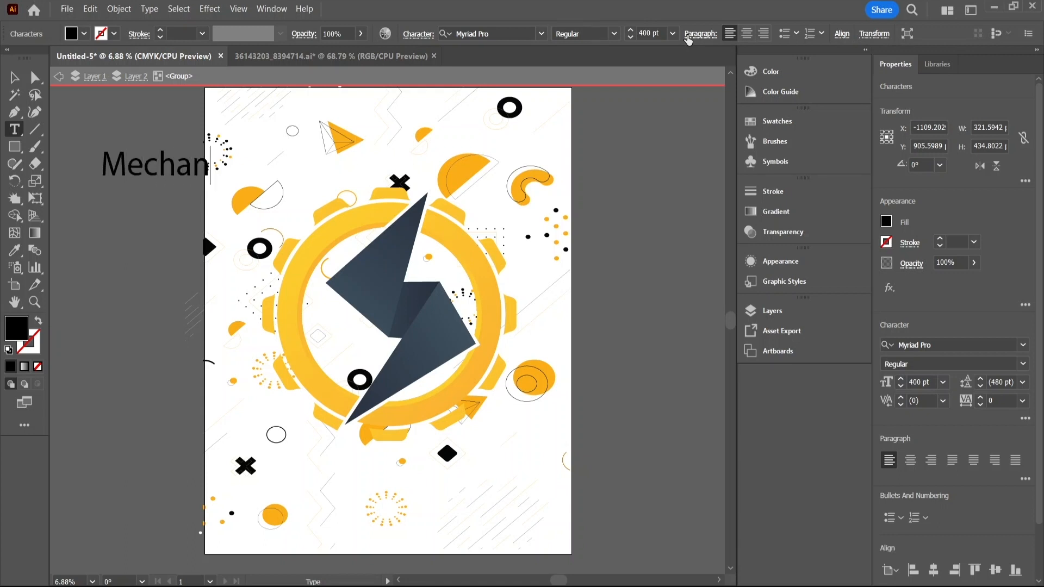
{"action": "type", "text": "ical"}
{"action": "key", "text": "Return"}
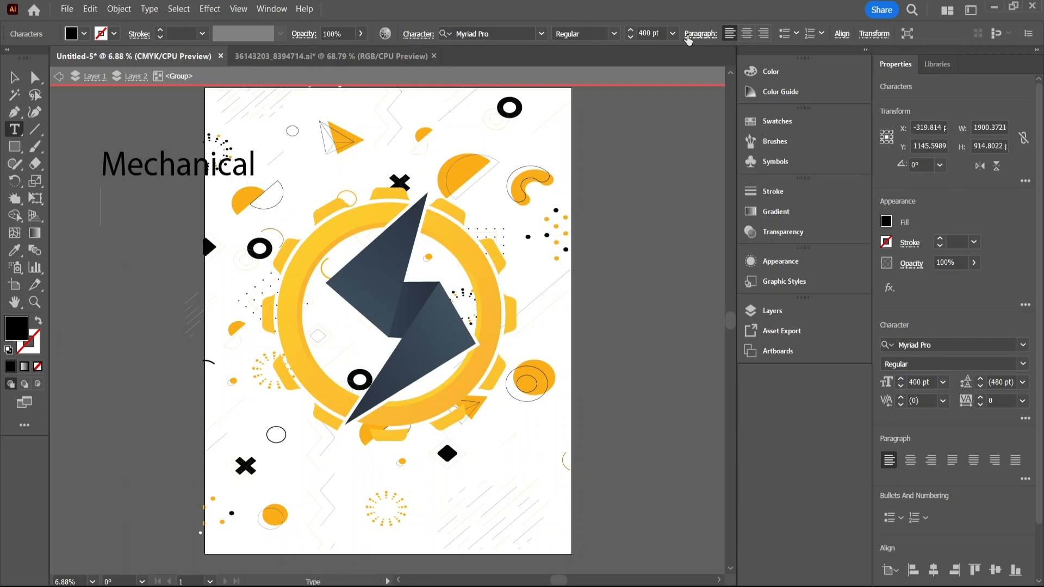
Move the "Mechanical" text onto the artboard above the gear and change its font to Bauhaus 93
{"action": "left_click", "coordinate": [14, 77]}
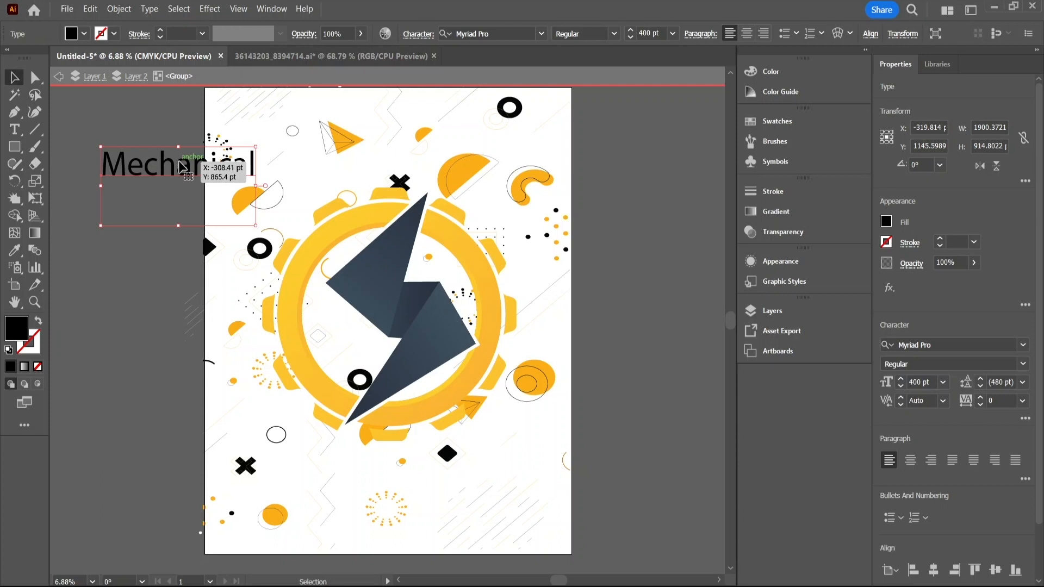
{"action": "left_click_drag", "start_coordinate": [183, 167], "coordinate": [422, 173]}
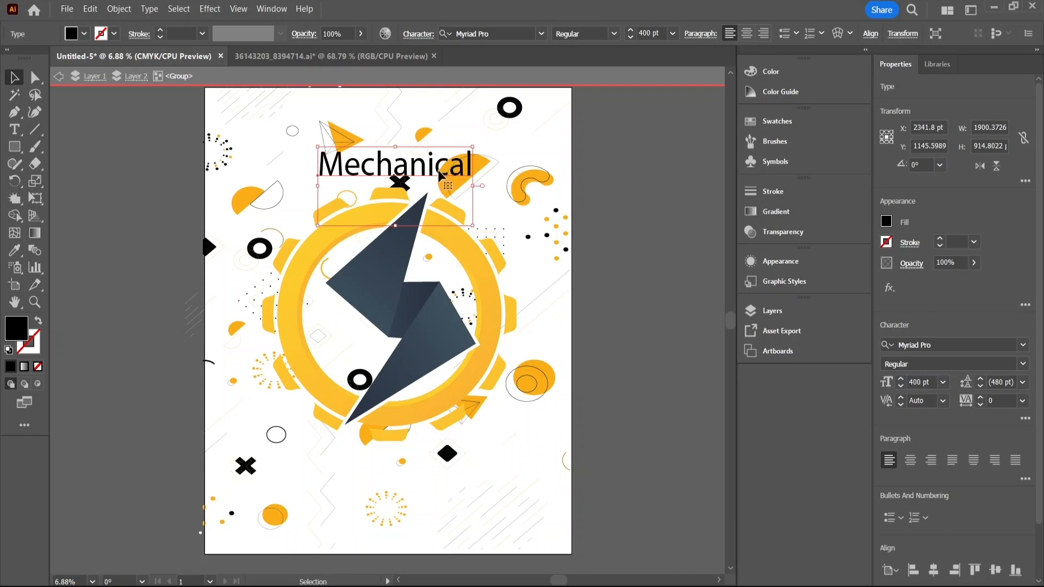
{"action": "key", "text": "t"}
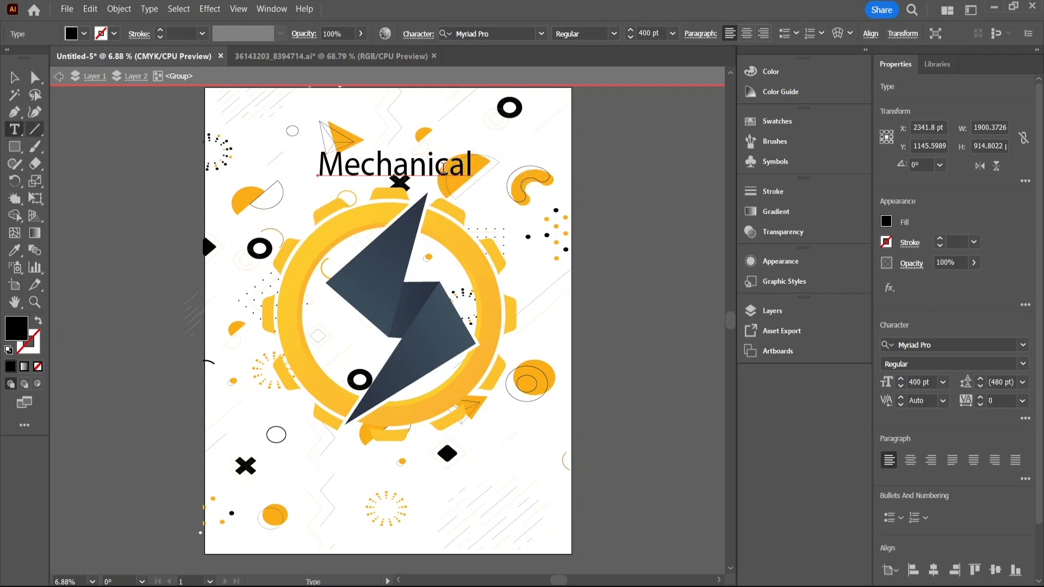
{"action": "left_click_drag", "start_coordinate": [473, 161], "coordinate": [317, 163]}
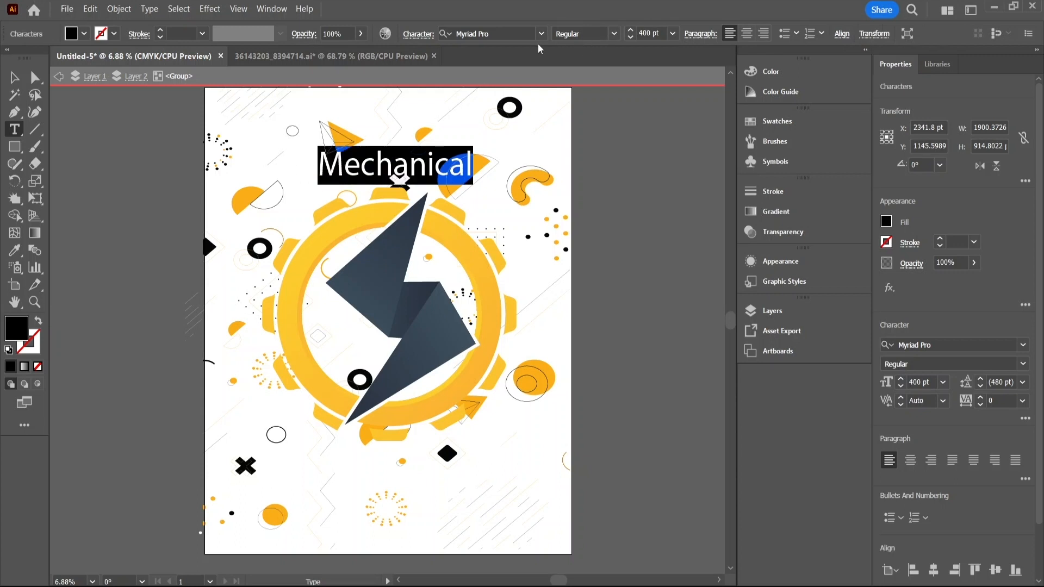
{"action": "left_click", "coordinate": [541, 33]}
{"action": "scroll", "coordinate": [604, 217], "scroll_direction": "down", "scroll_amount": 5}
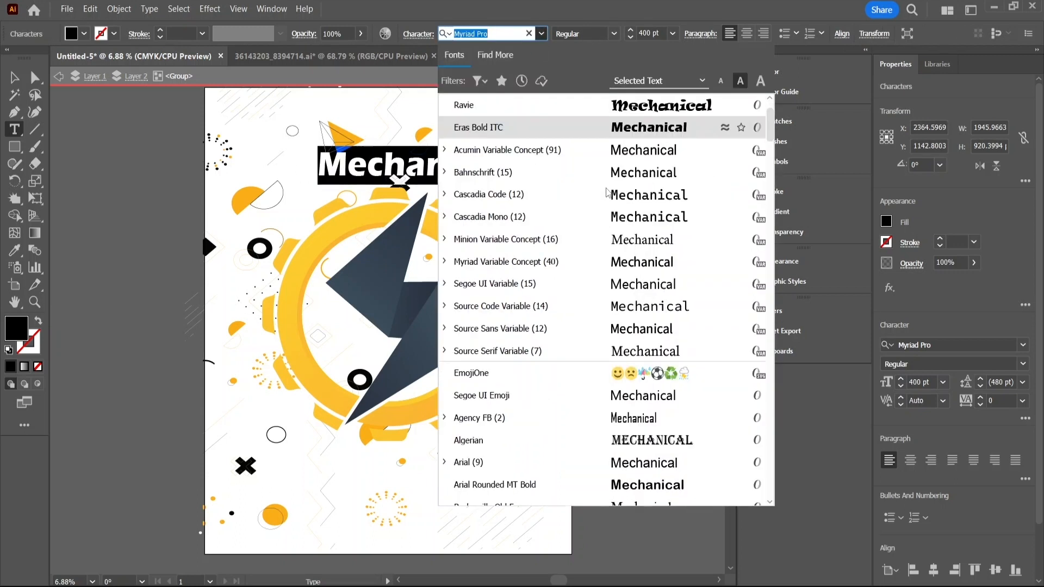
{"action": "scroll", "coordinate": [616, 236], "scroll_direction": "down", "scroll_amount": 3}
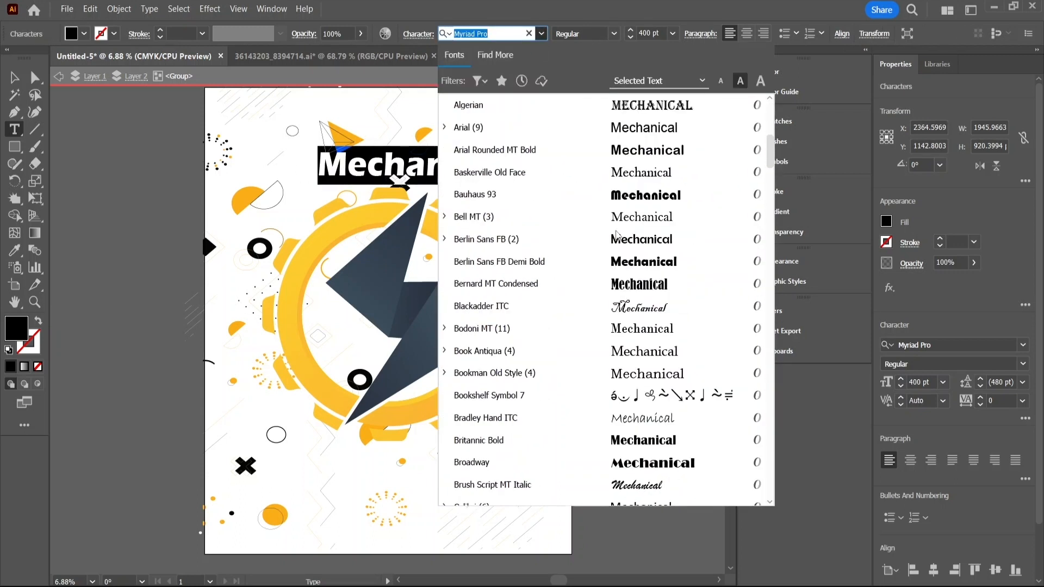
{"action": "left_click", "coordinate": [650, 196]}
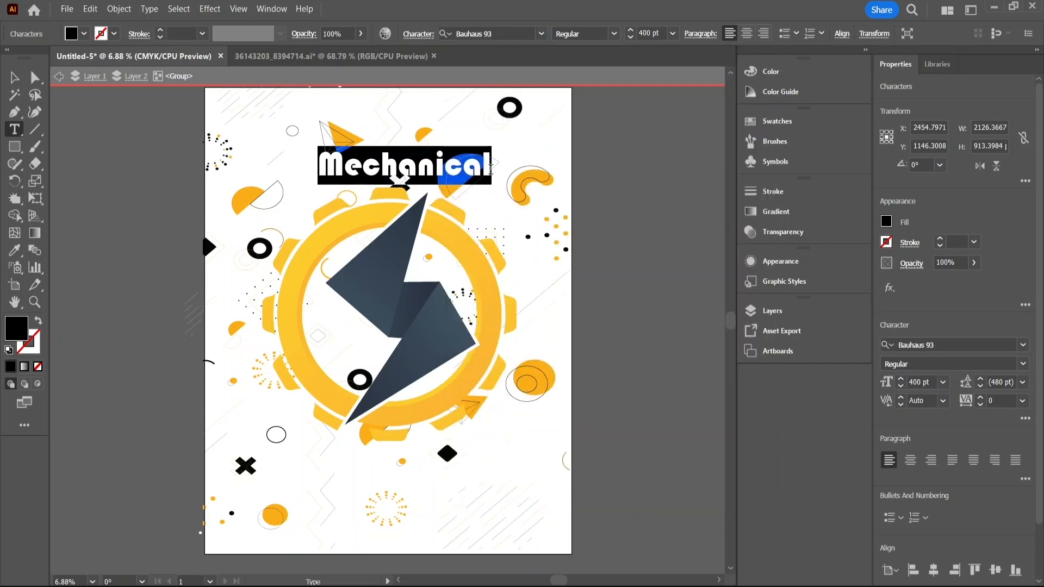
Retype the heading in capitals as "MECHANICAL"
{"action": "left_click_drag", "start_coordinate": [490, 168], "coordinate": [353, 168]}
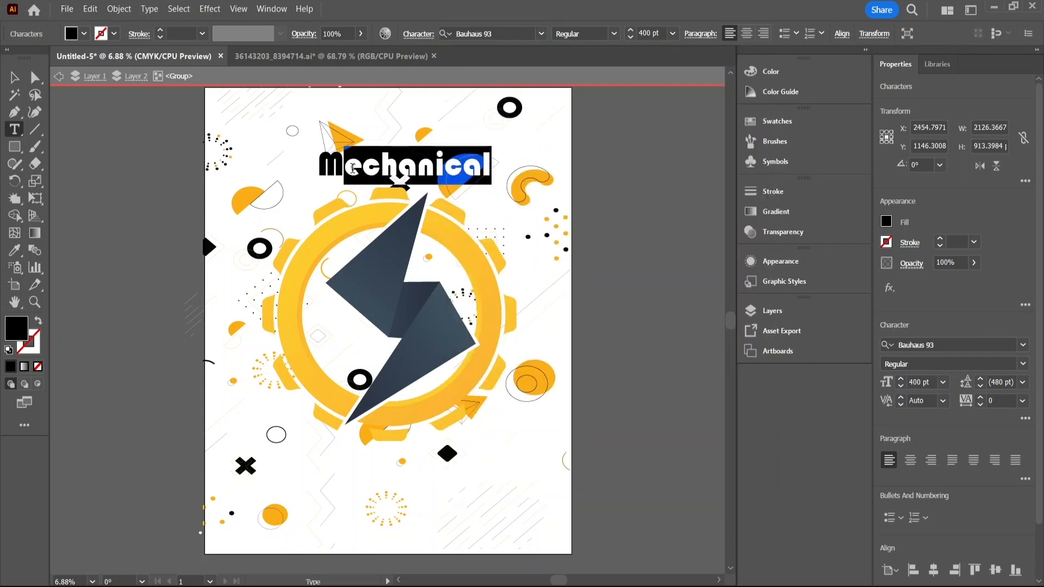
{"action": "key", "text": "BackSpace"}
{"action": "type", "text": "E"}
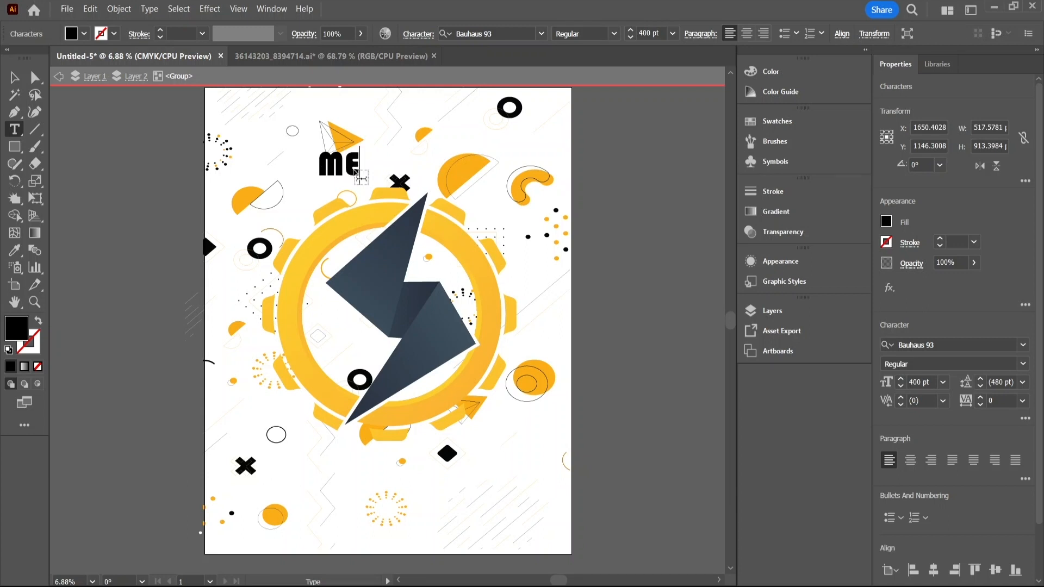
{"action": "type", "text": "CHAN"}
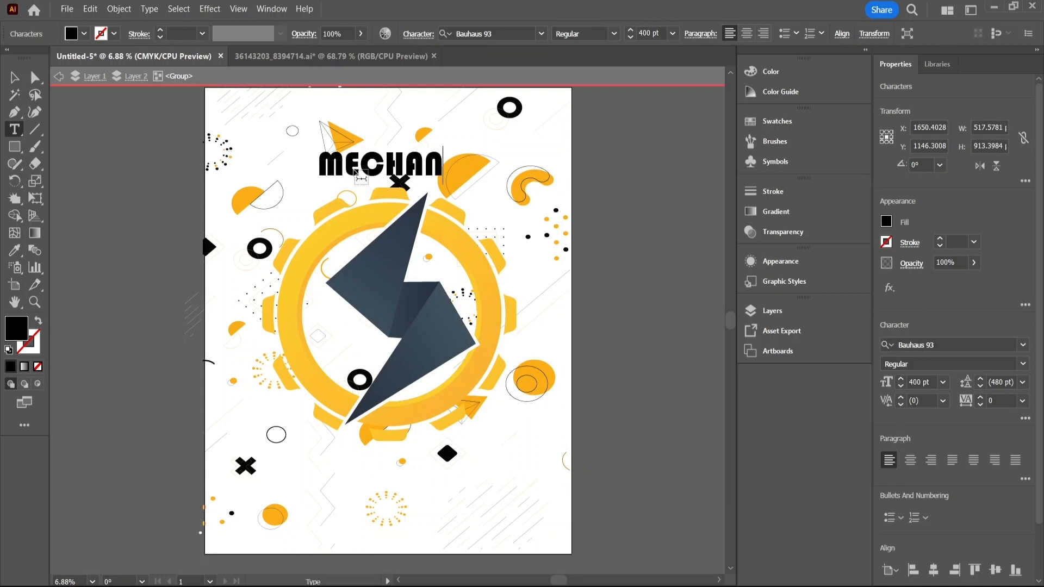
{"action": "type", "text": "ICAL"}
{"action": "left_click", "coordinate": [355, 168]}
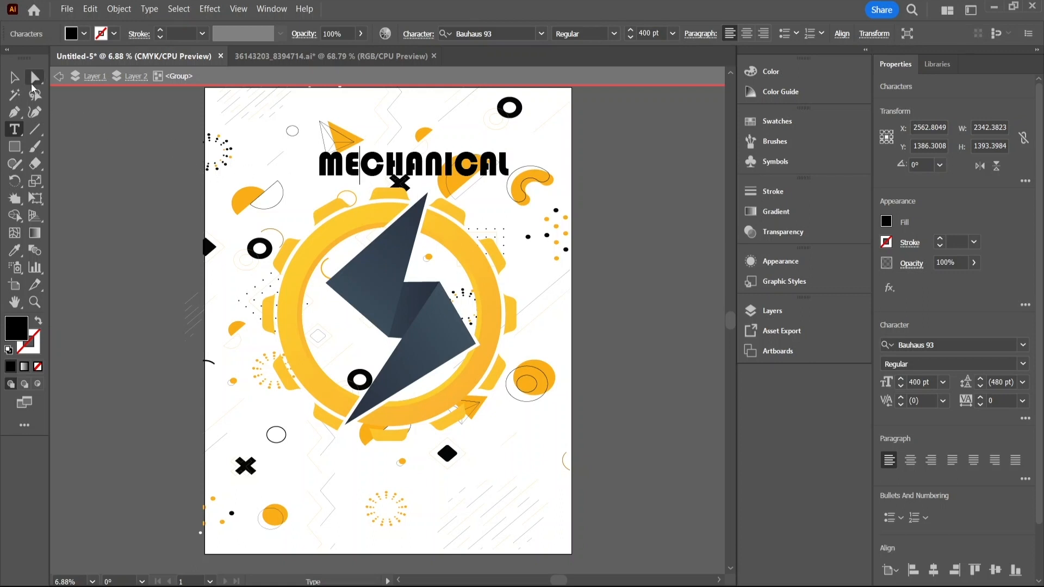
Centre the "MECHANICAL" text over the top of the gear, at about X 2310, Y 1446 pt
{"action": "left_click", "coordinate": [14, 77]}
{"action": "left_click_drag", "start_coordinate": [413, 164], "coordinate": [393, 169]}
{"action": "mouse_move", "coordinate": [432, 168]}
{"action": "left_mouse_down"}
{"action": "mouse_move", "coordinate": [414, 166]}
{"action": "mouse_move", "coordinate": [426, 171]}
{"action": "left_mouse_up"}
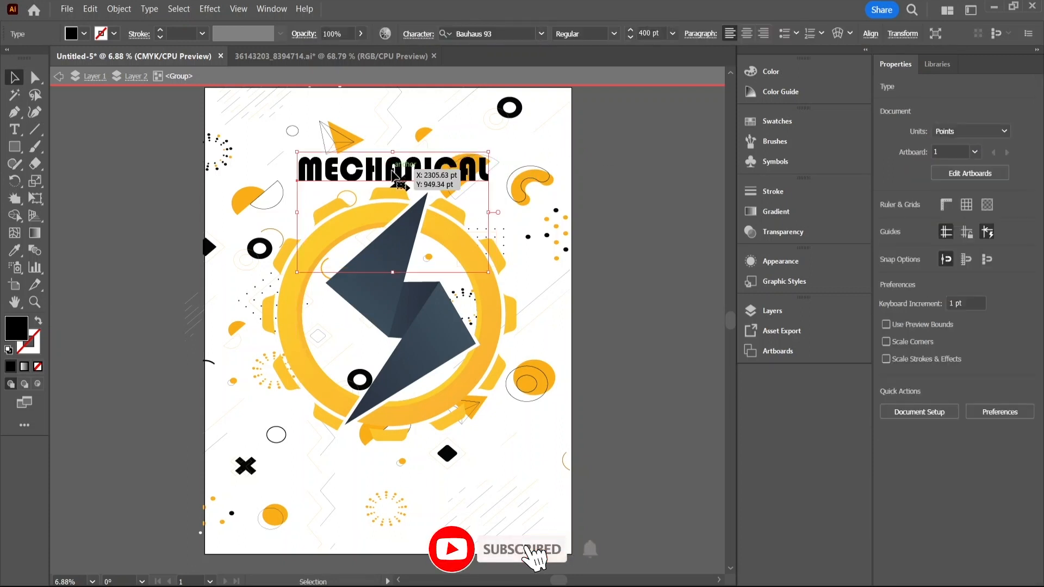
Give the "MECHANICAL" heading a white 20 pt stroke
{"action": "left_click", "coordinate": [106, 34]}
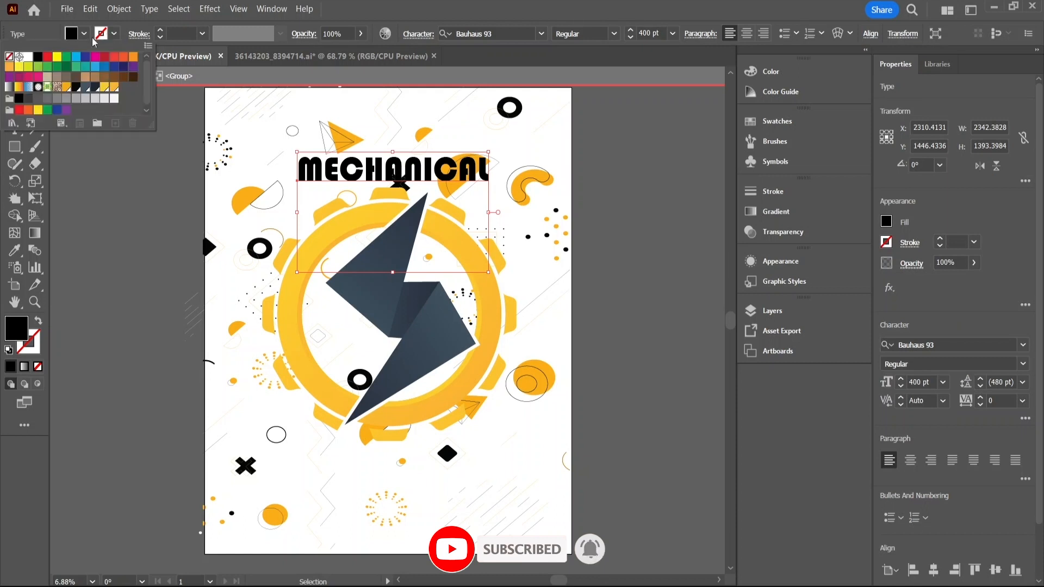
{"action": "left_click", "coordinate": [48, 61]}
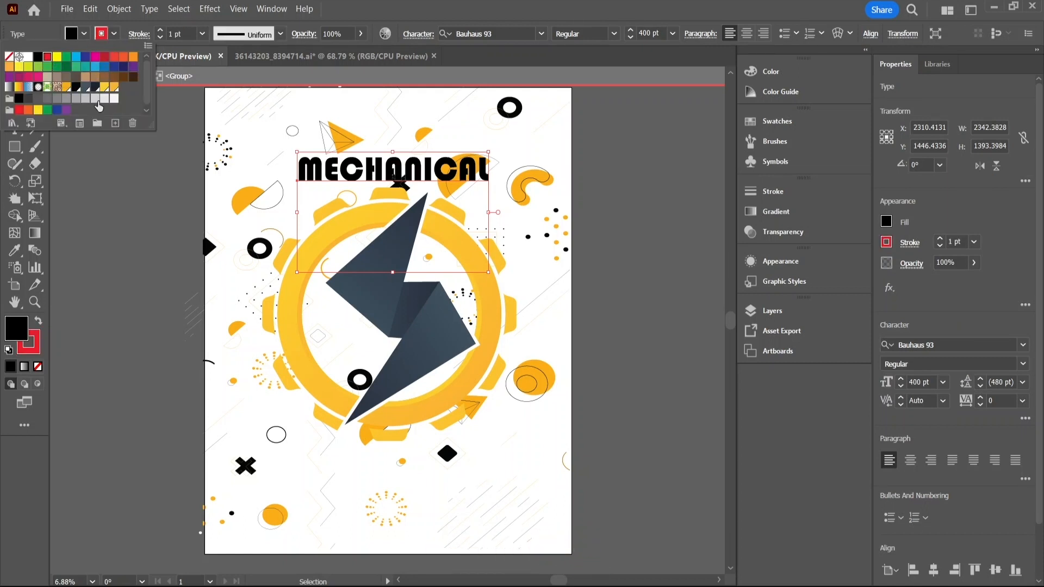
{"action": "left_click", "coordinate": [114, 100]}
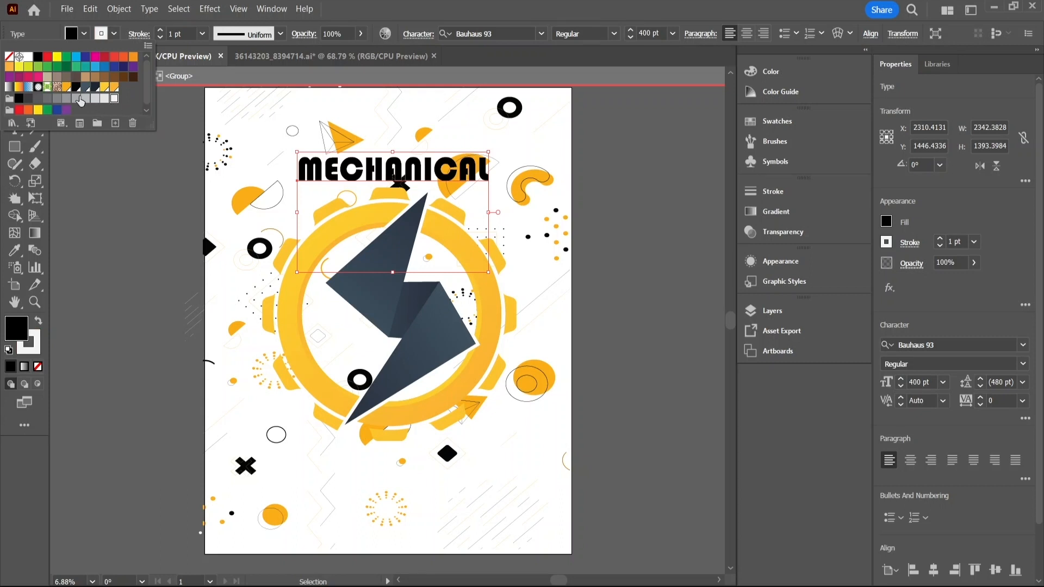
{"action": "left_click", "coordinate": [173, 34]}
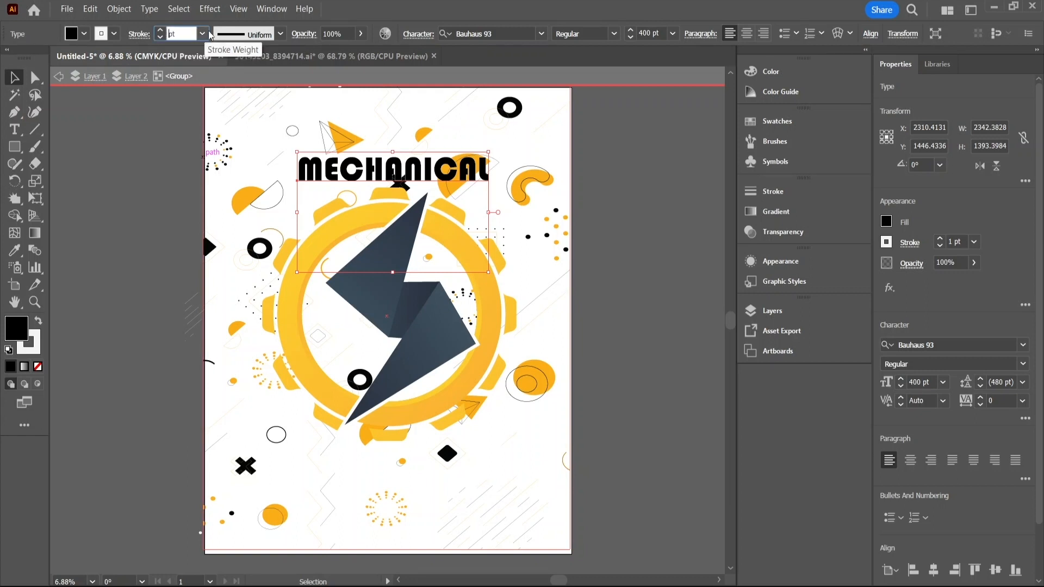
{"action": "key", "text": "Return"}
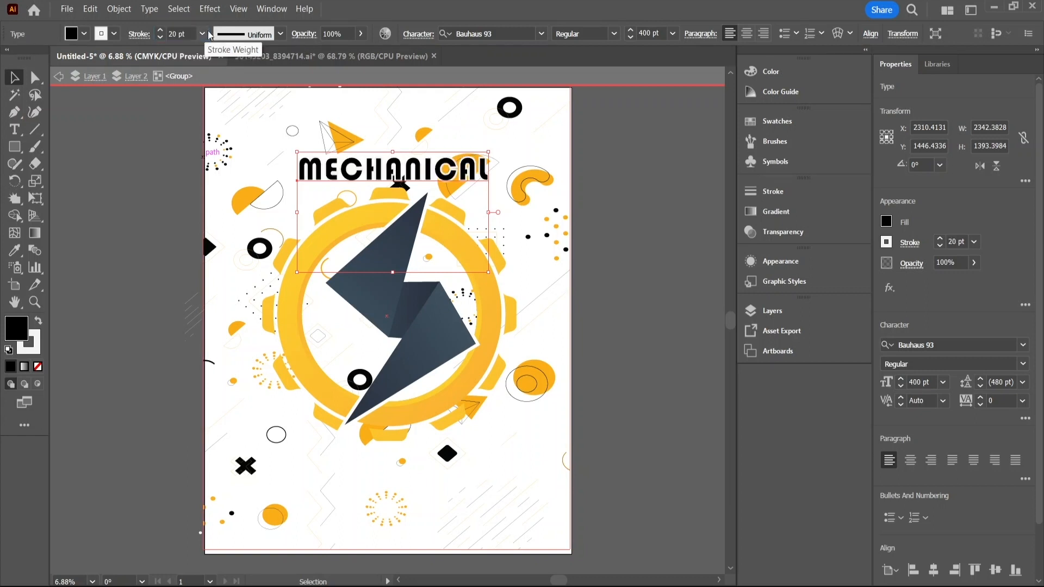
{"action": "left_click", "coordinate": [670, 184]}
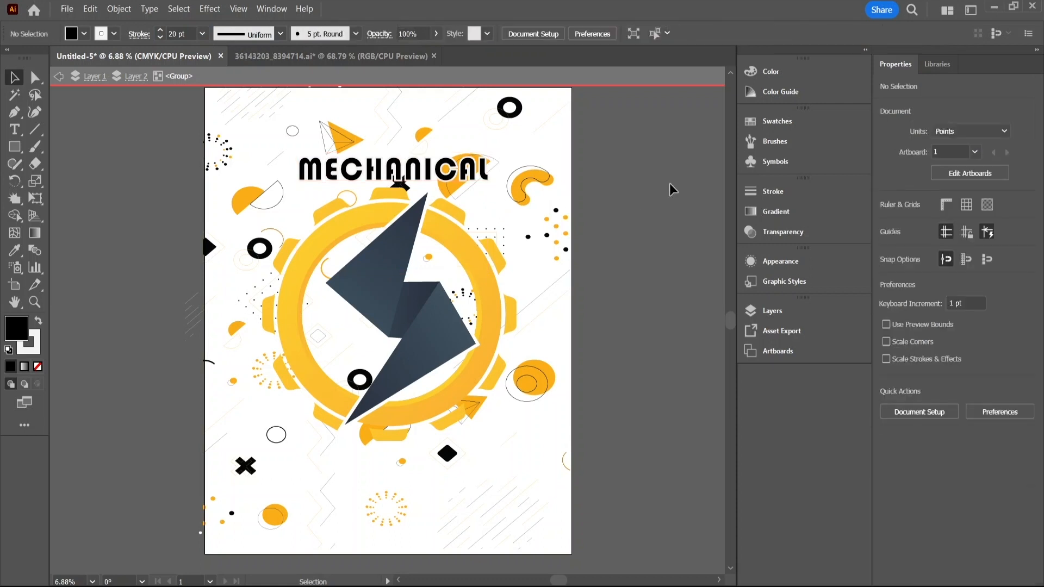
Add the text "ENGINEER" in 400 pt Bauhaus 93, starting outside the artboard beside the gear
{"action": "left_click", "coordinate": [379, 328]}
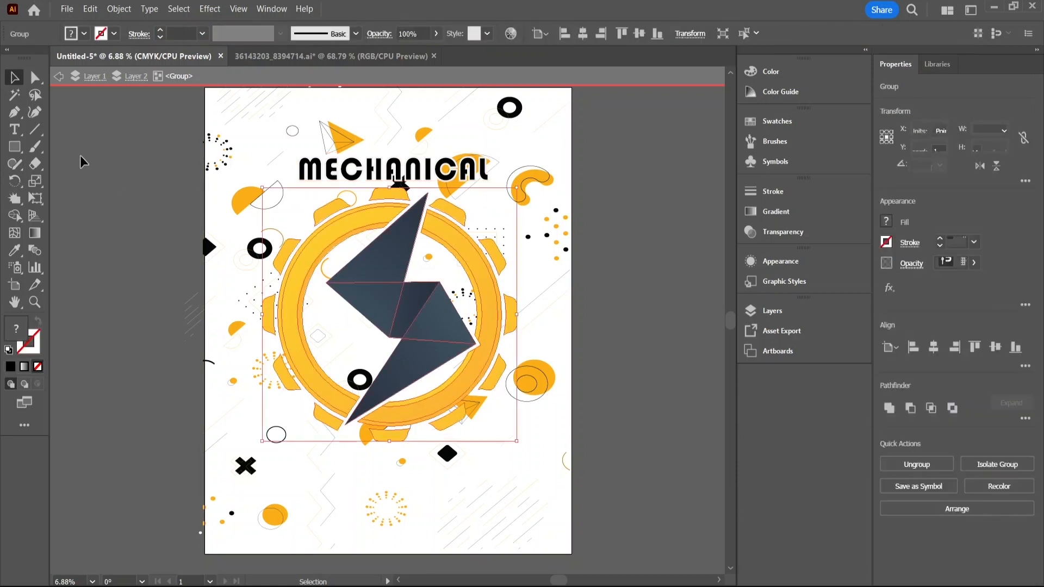
{"action": "left_click", "coordinate": [16, 130]}
{"action": "left_click", "coordinate": [112, 249]}
{"action": "key", "text": "BackSpace"}
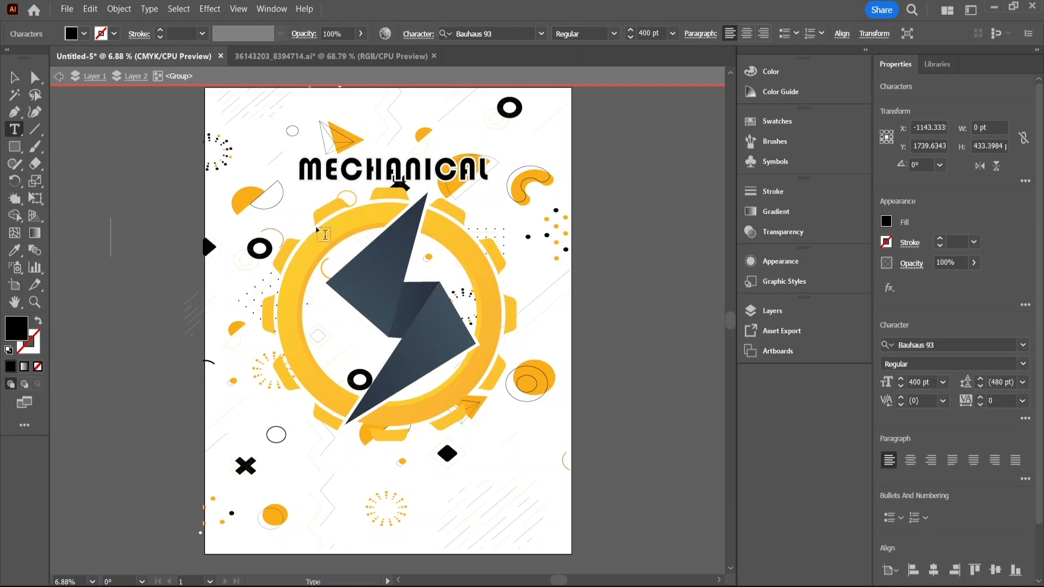
{"action": "type", "text": "ENGI"}
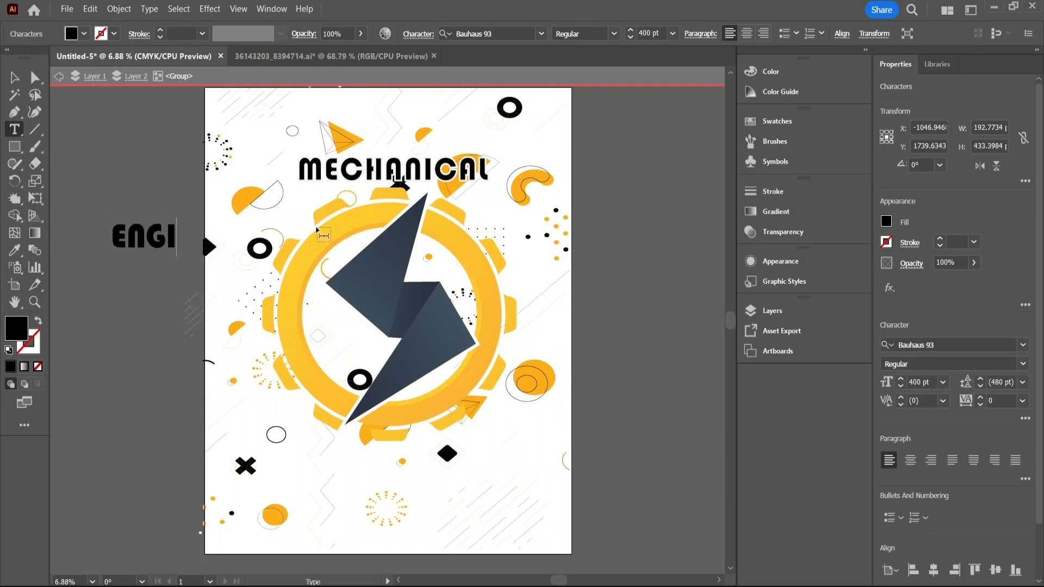
{"action": "type", "text": "NEER"}
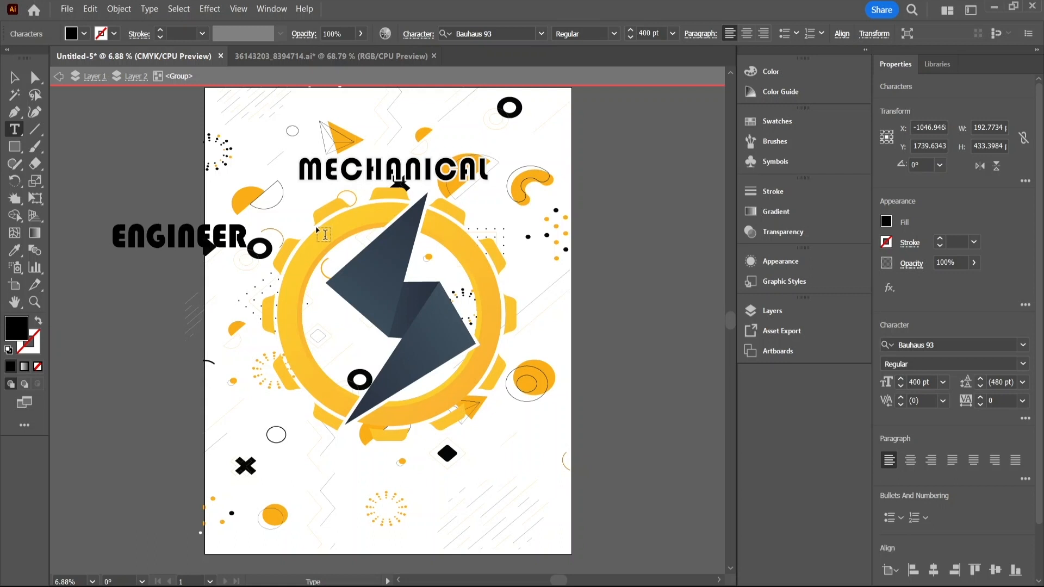
Give the whole "ENGINEER" text a white 20 pt stroke
{"action": "left_click_drag", "start_coordinate": [248, 237], "coordinate": [120, 237]}
{"action": "left_click_drag", "start_coordinate": [246, 231], "coordinate": [99, 241]}
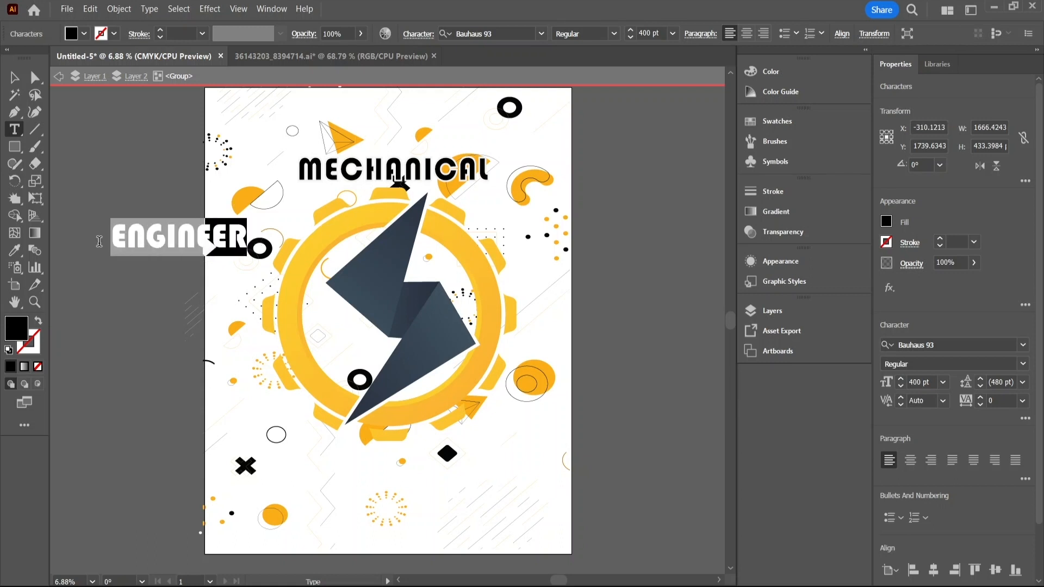
{"action": "left_click", "coordinate": [103, 37]}
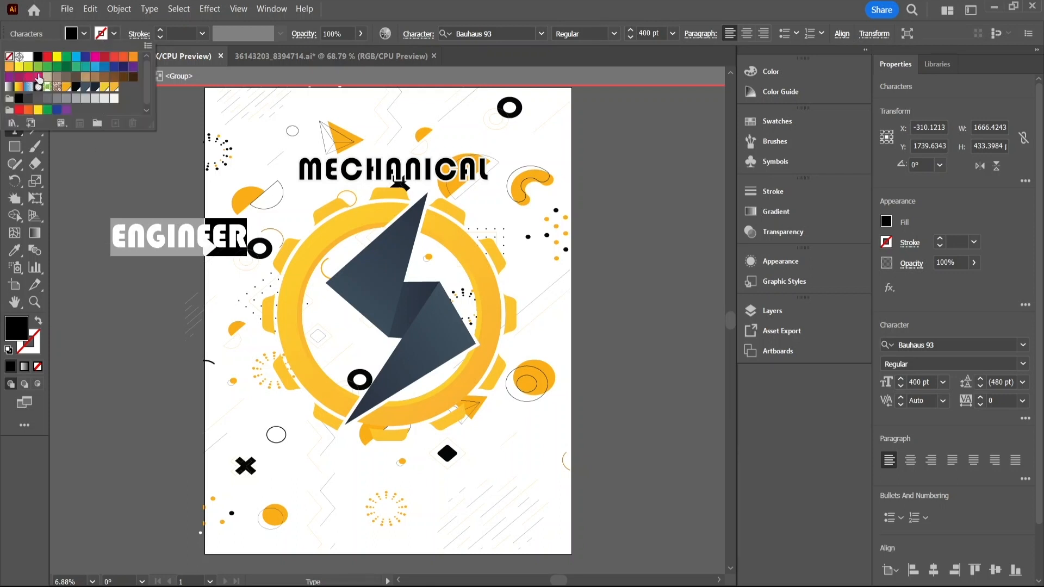
{"action": "left_click", "coordinate": [28, 58]}
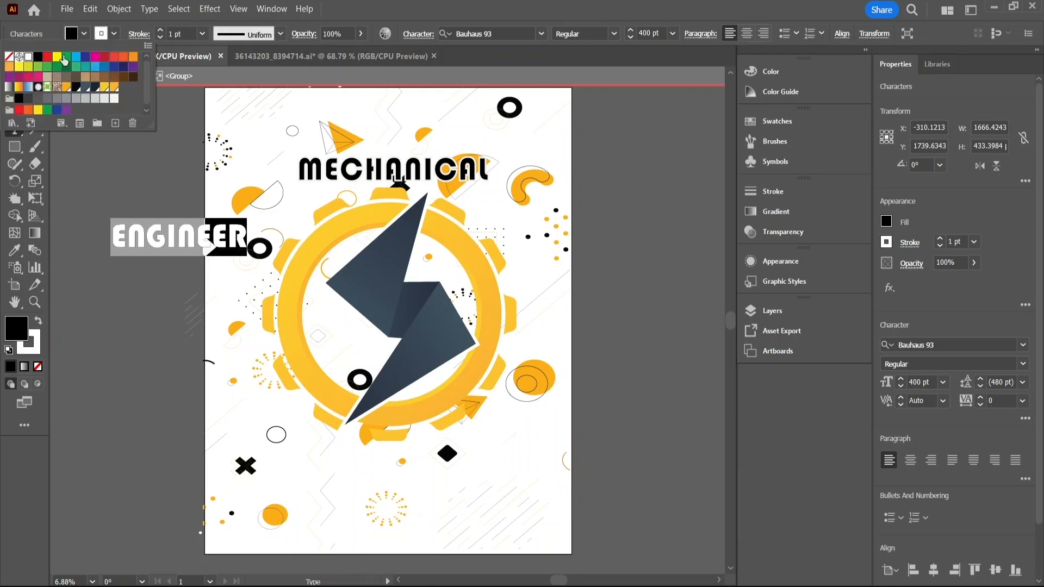
{"action": "left_click", "coordinate": [171, 34]}
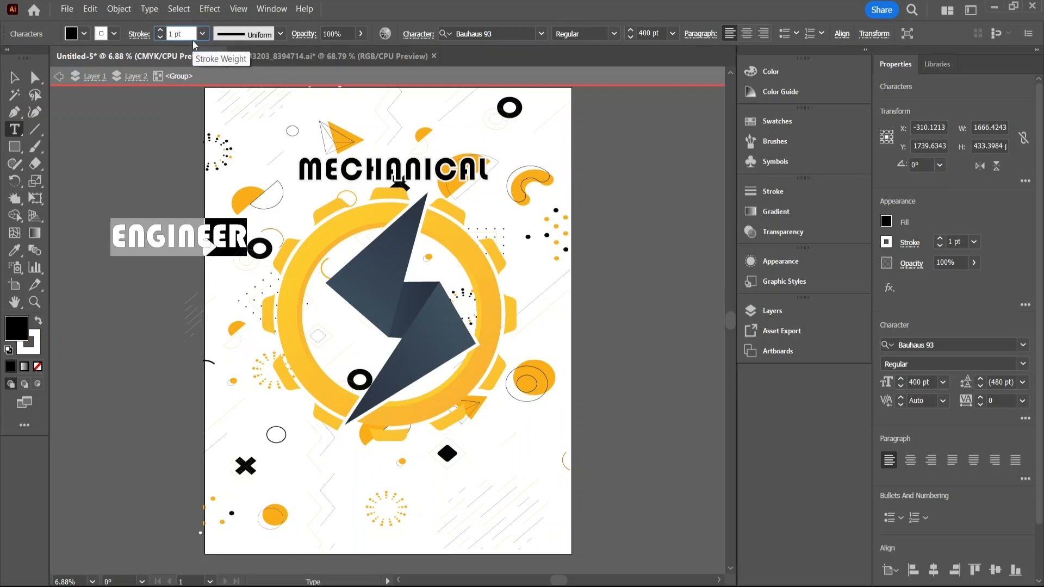
{"action": "key", "text": "Return"}
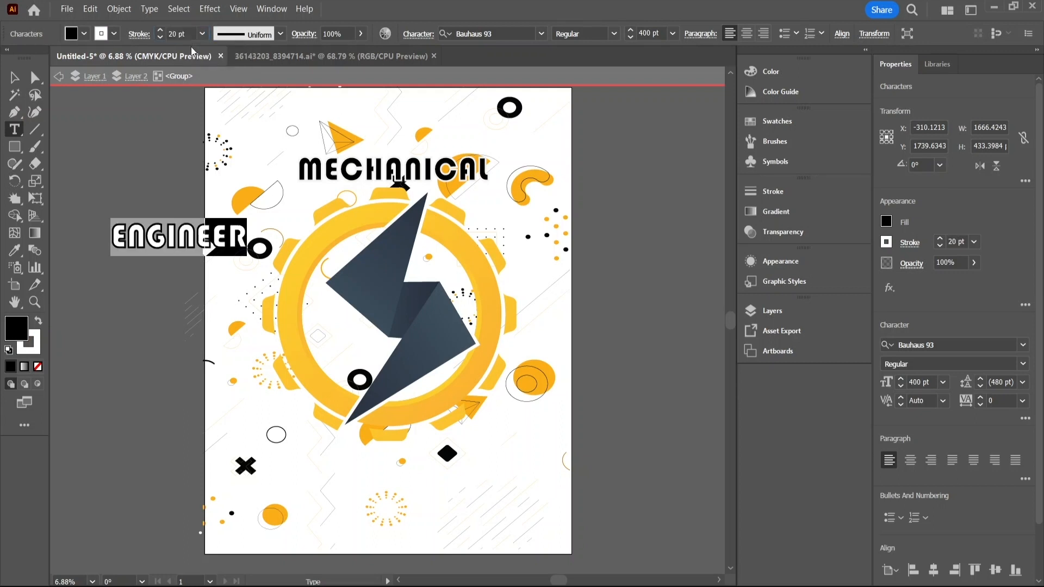
{"action": "left_click", "coordinate": [161, 204]}
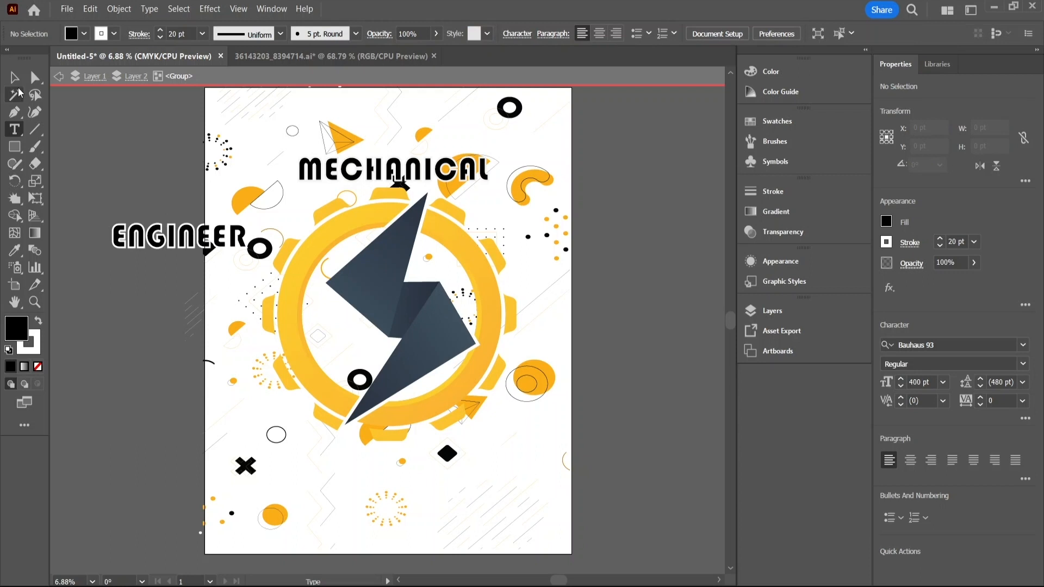
Move the "ENGINEER" text onto the artboard, centred just below the gear
{"action": "left_click", "coordinate": [19, 92]}
{"action": "left_click", "coordinate": [17, 79]}
{"action": "left_click_drag", "start_coordinate": [174, 239], "coordinate": [384, 462]}
{"action": "left_click", "coordinate": [598, 298]}
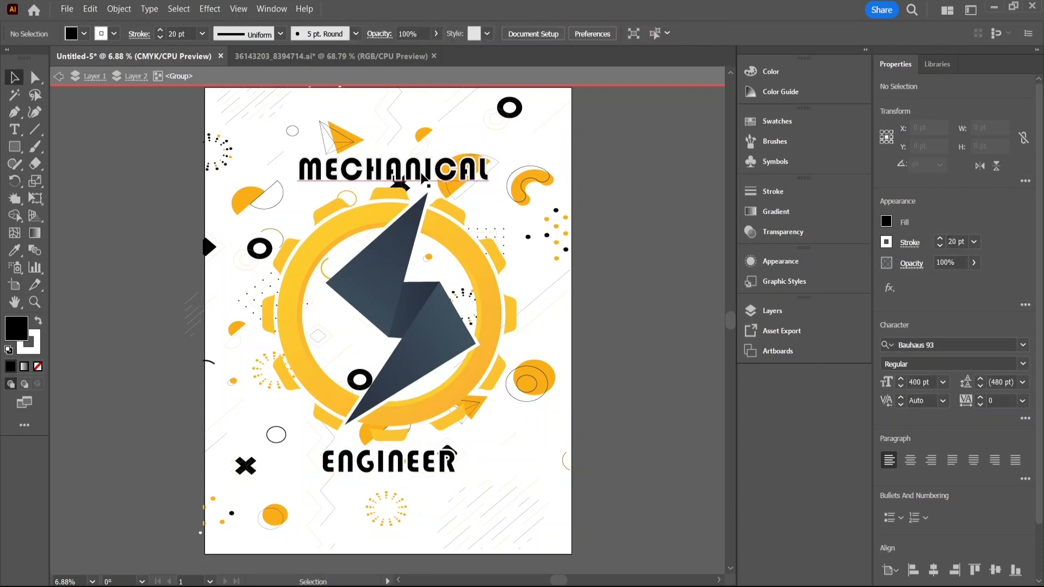
Convert the "MECHANICAL" heading to outlines and isolate its group to select the letter M
{"action": "left_click", "coordinate": [356, 173]}
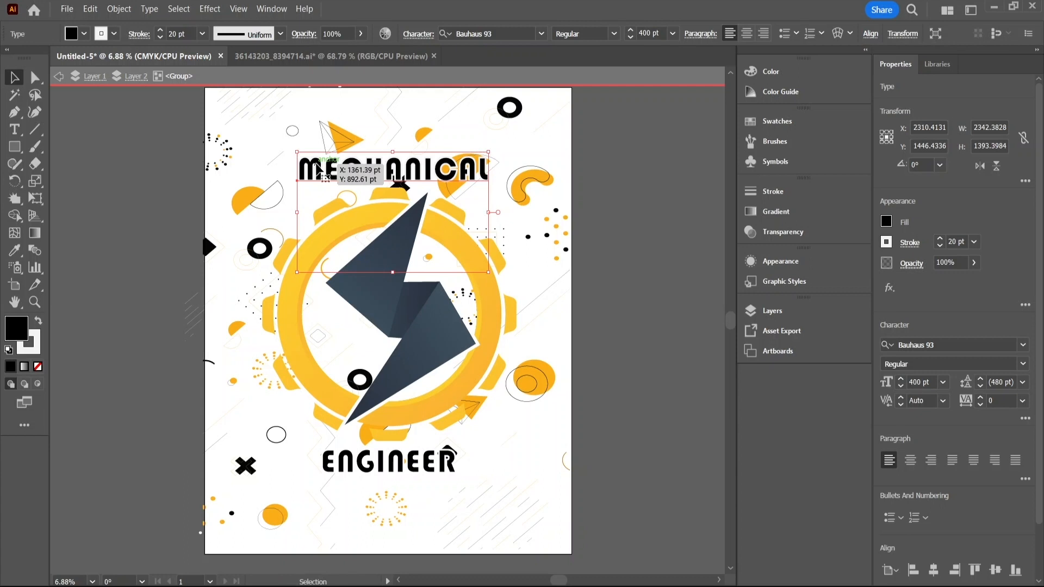
{"action": "key", "text": "ctrl+shift+o"}
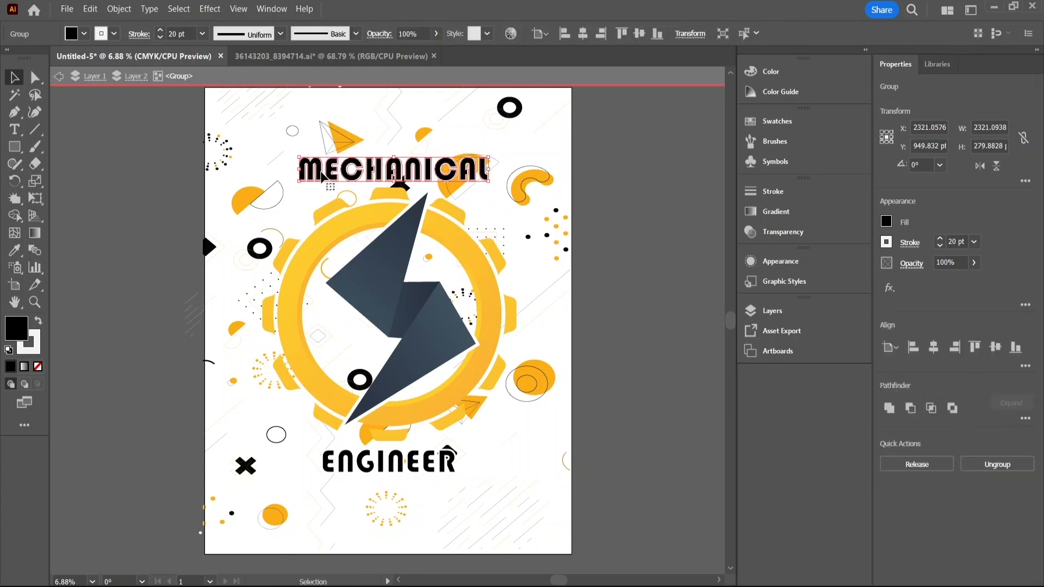
{"action": "double_click", "coordinate": [320, 174]}
{"action": "left_click", "coordinate": [316, 172]}
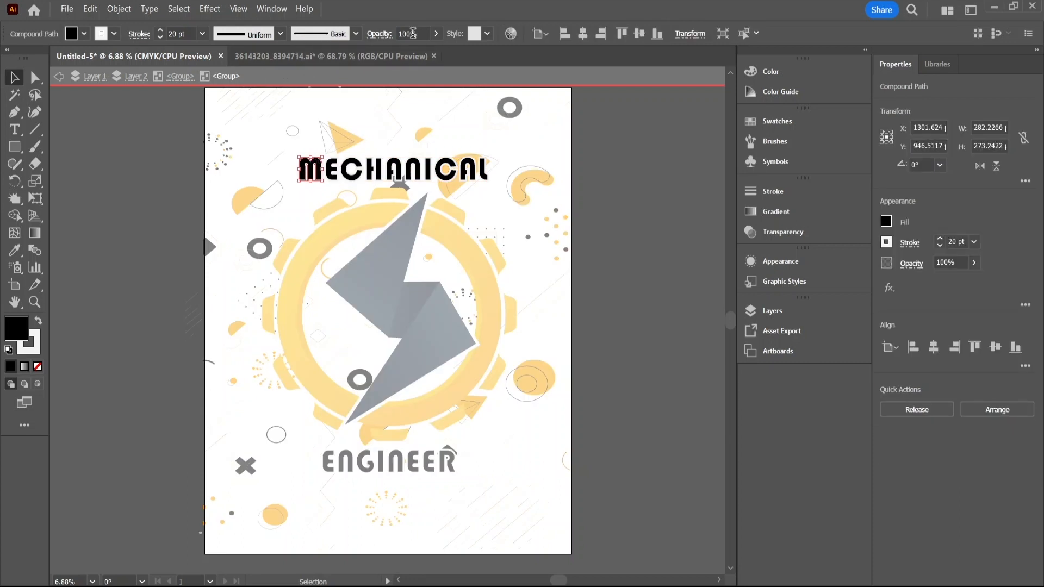
{"action": "left_click", "coordinate": [510, 33]}
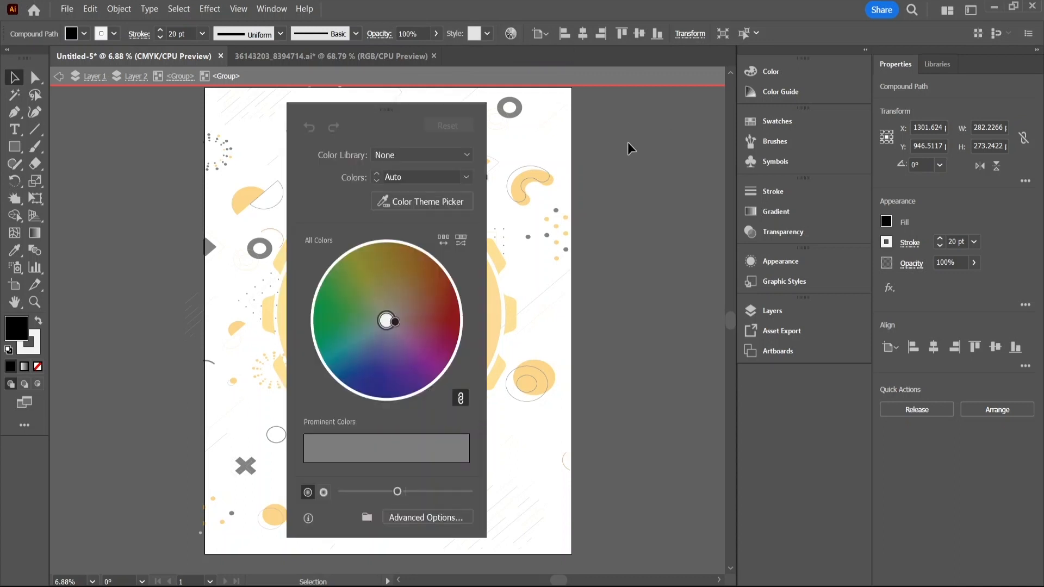
{"action": "left_click", "coordinate": [670, 165]}
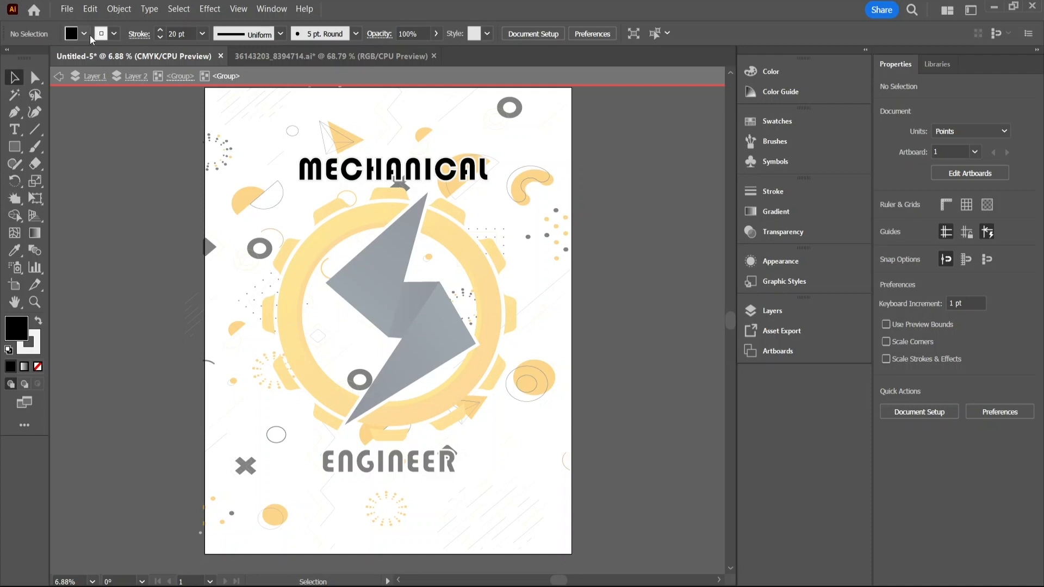
{"action": "left_click", "coordinate": [83, 34]}
{"action": "left_click", "coordinate": [56, 60]}
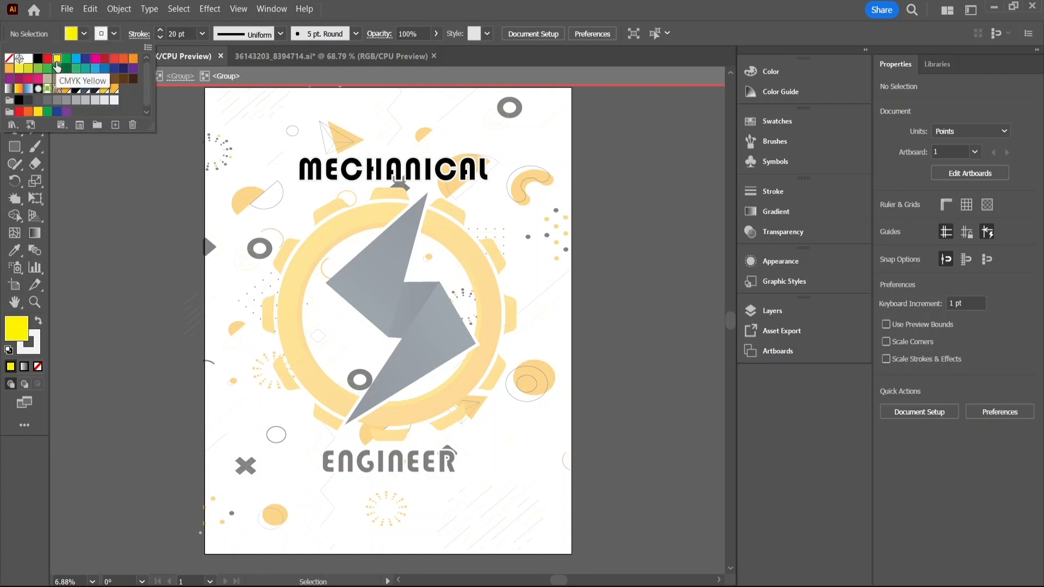
Try a CMYK Yellow fill on the letter M of "MECHANICAL", return it to black, and leave isolation mode
{"action": "double_click", "coordinate": [311, 175]}
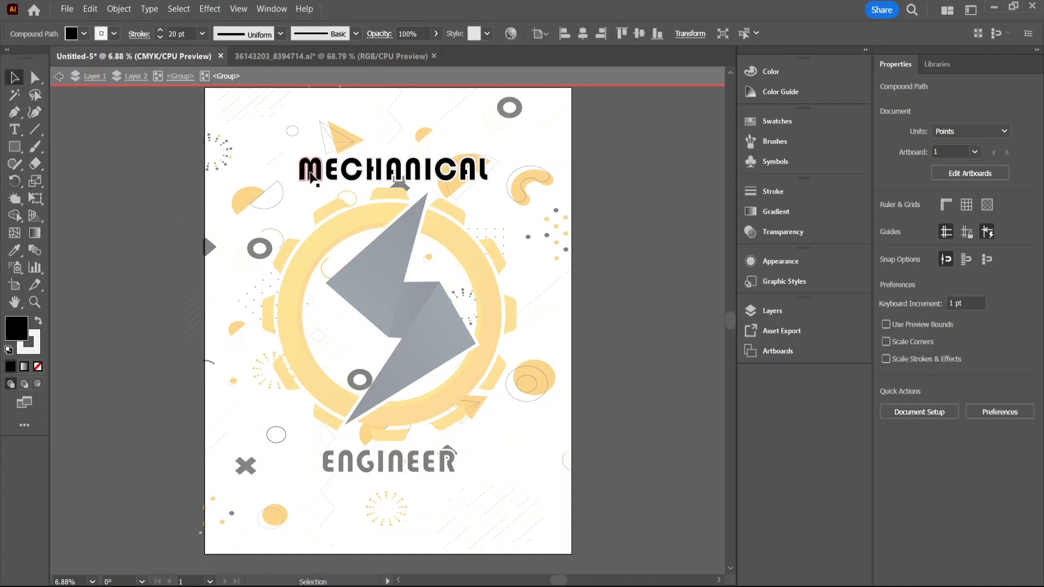
{"action": "left_click", "coordinate": [312, 175]}
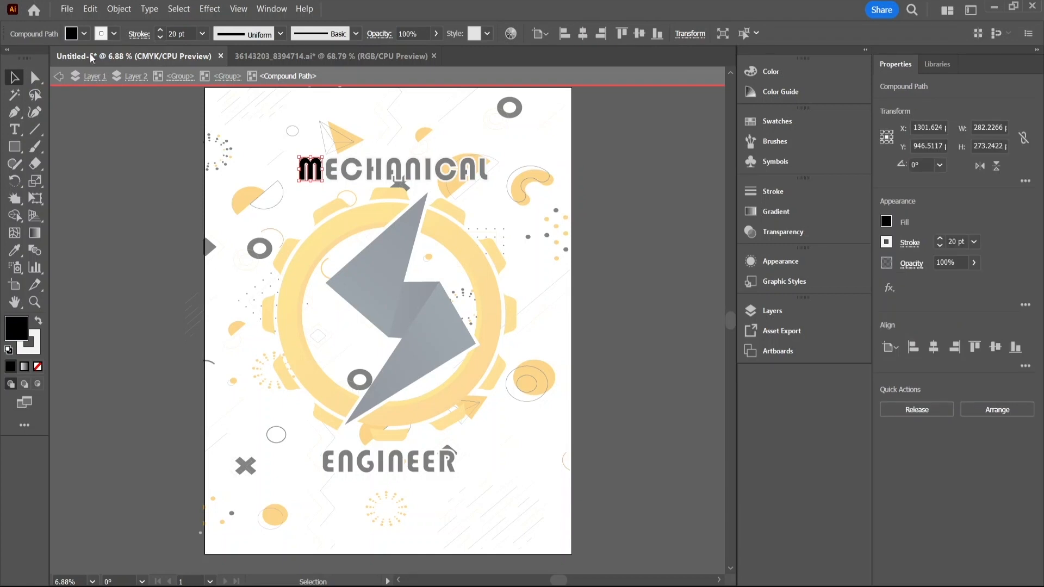
{"action": "left_click", "coordinate": [84, 34]}
{"action": "left_click", "coordinate": [58, 60]}
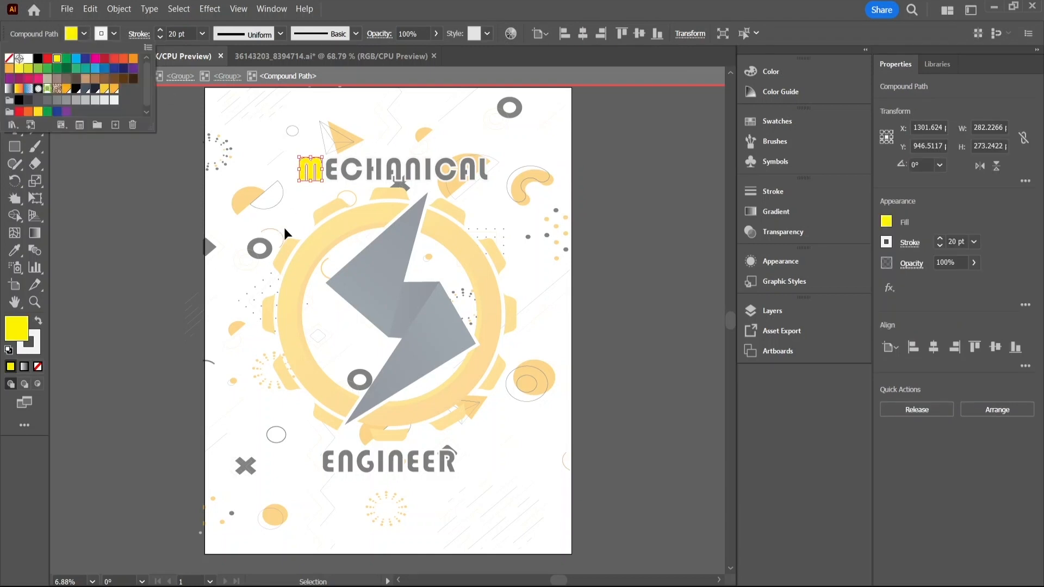
{"action": "left_click", "coordinate": [37, 58]}
{"action": "left_click", "coordinate": [150, 177]}
{"action": "left_click", "coordinate": [680, 187]}
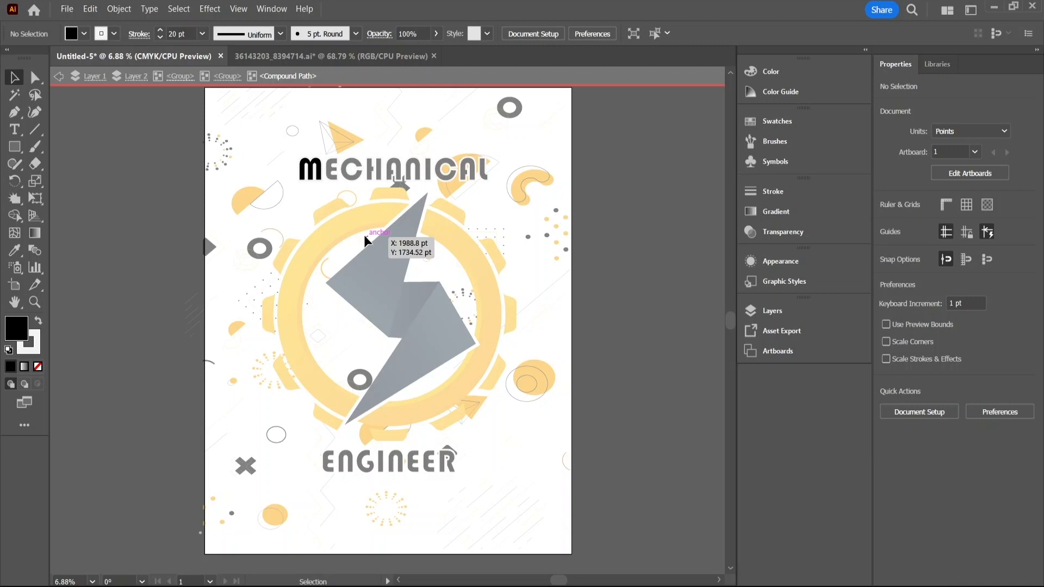
{"action": "double_click", "coordinate": [240, 176]}
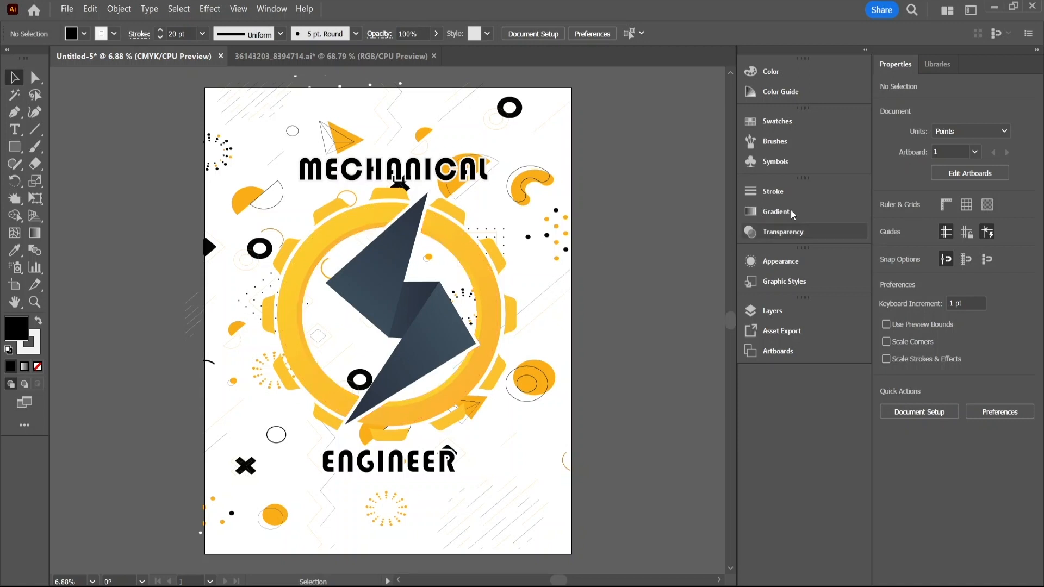
Fill the whole group of background, gear logo and "MECHANICAL" heading with the blue-to-white gradient swatch
{"action": "left_click_drag", "start_coordinate": [293, 159], "coordinate": [494, 181]}
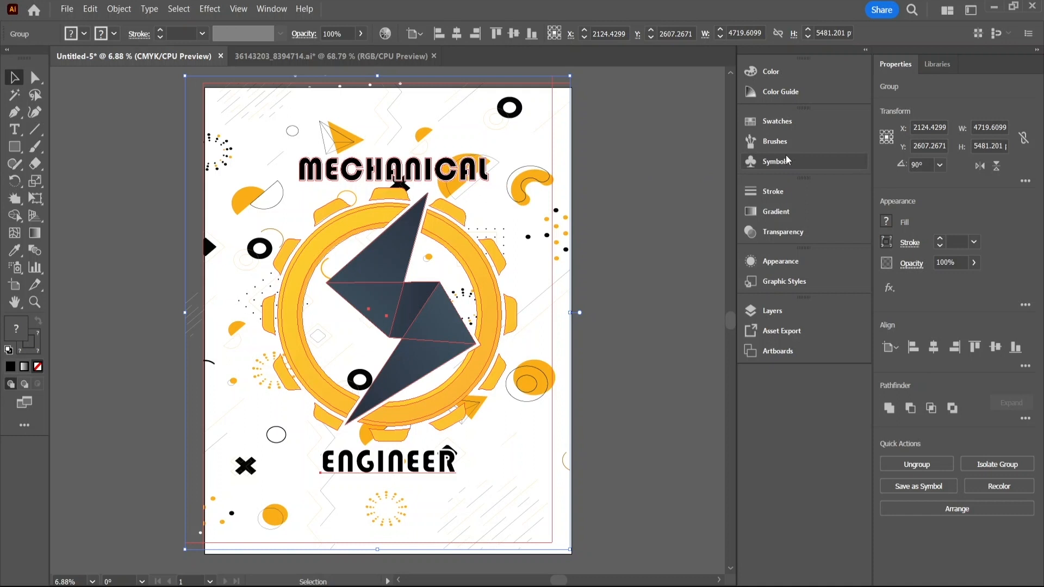
{"action": "left_click", "coordinate": [83, 34]}
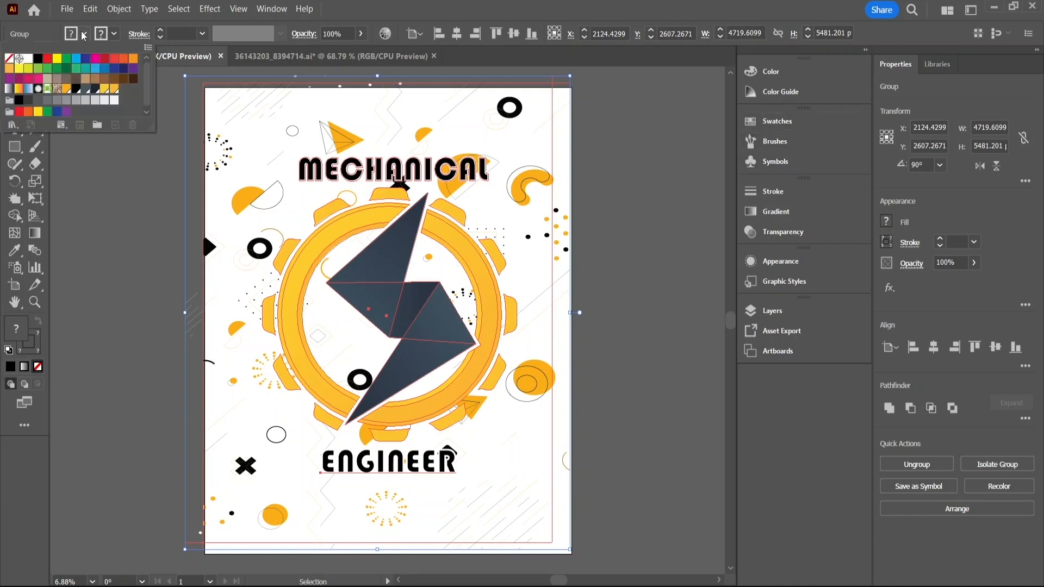
{"action": "left_click", "coordinate": [28, 90]}
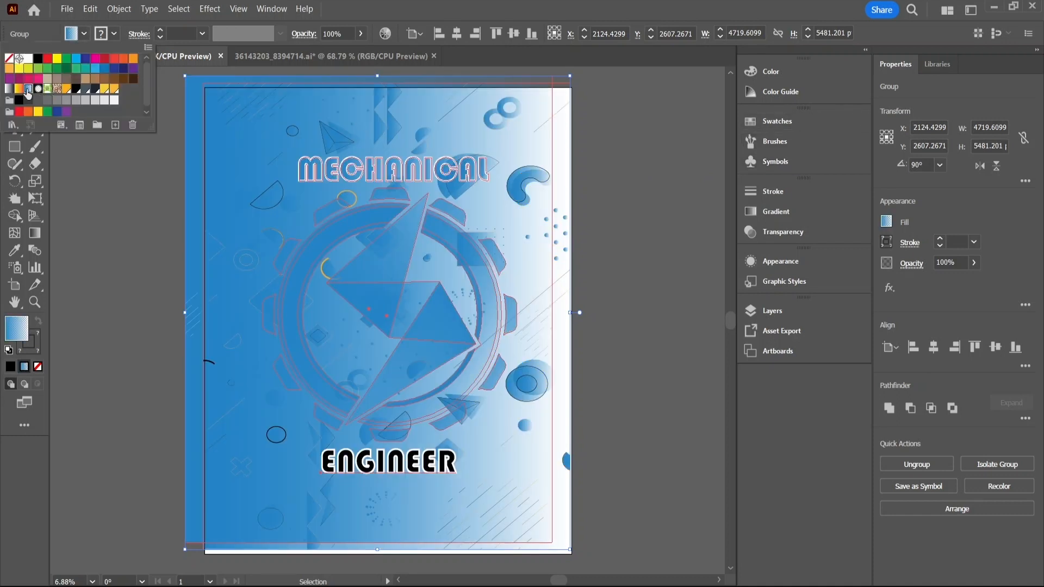
{"action": "left_click", "coordinate": [656, 173]}
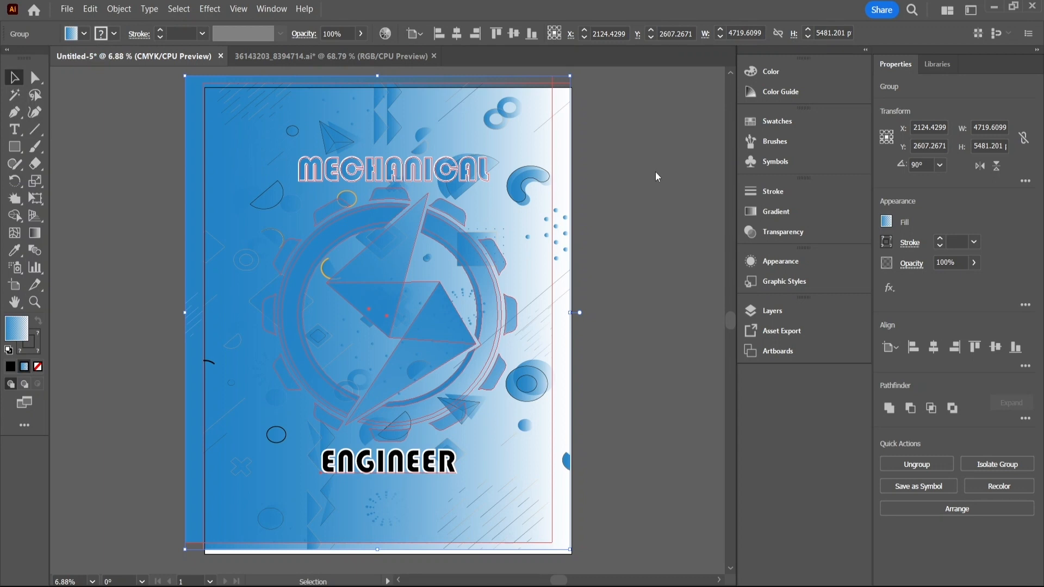
{"action": "left_click", "coordinate": [686, 163]}
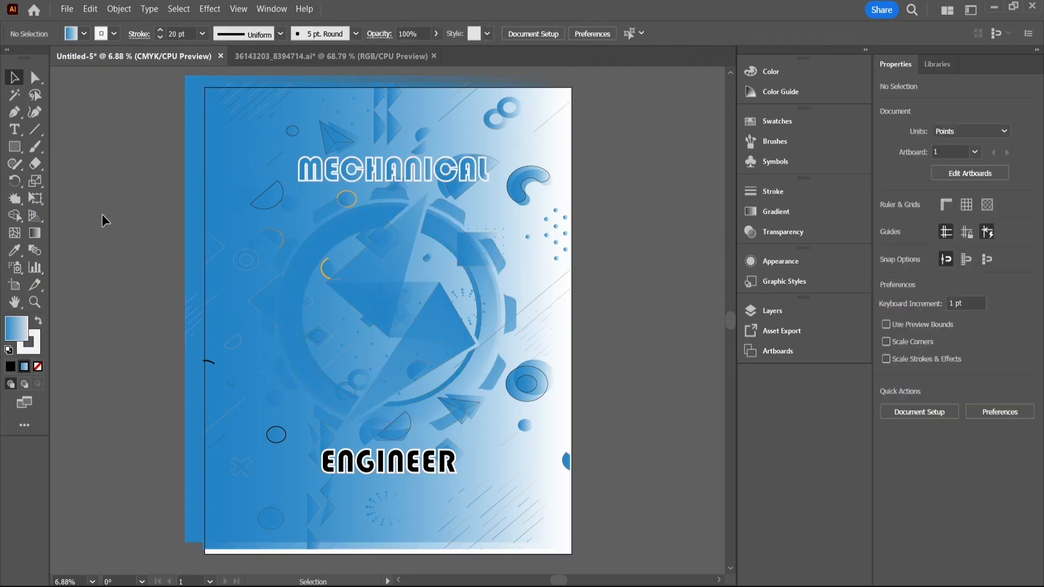
Lock the gradient-filled artwork group
{"action": "left_click", "coordinate": [192, 154]}
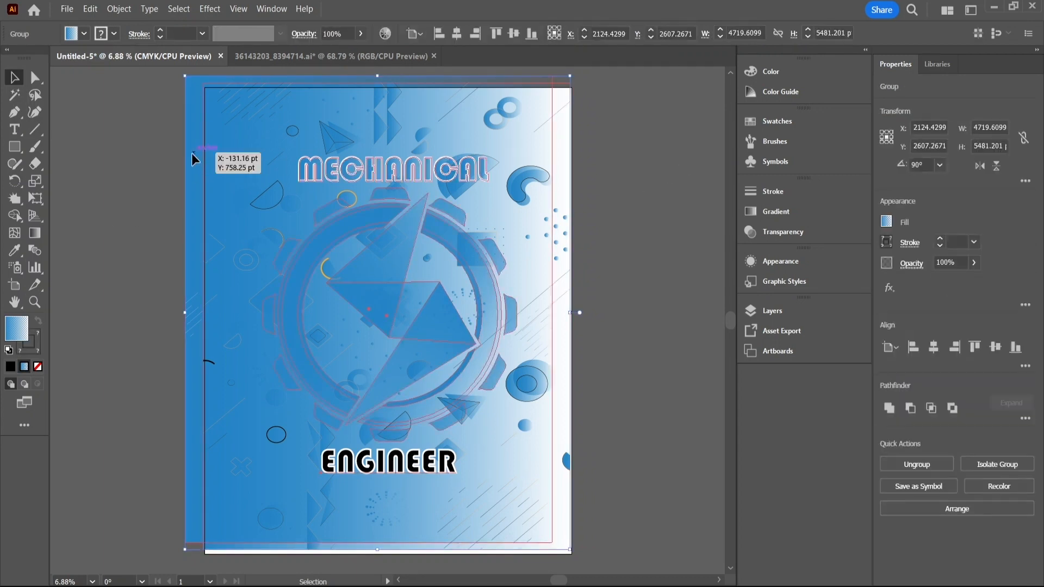
{"action": "key", "text": "ctrl+2"}
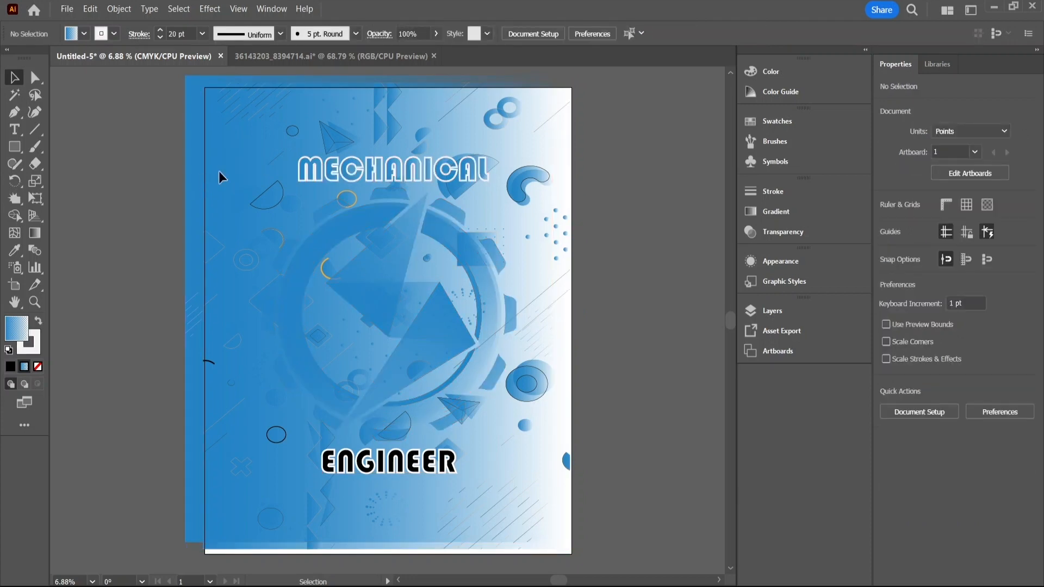
Reposition the gradient-filled artwork group on the artboard to about X 2270 pt, Y 2745 pt
{"action": "left_click_drag", "start_coordinate": [230, 180], "coordinate": [247, 191]}
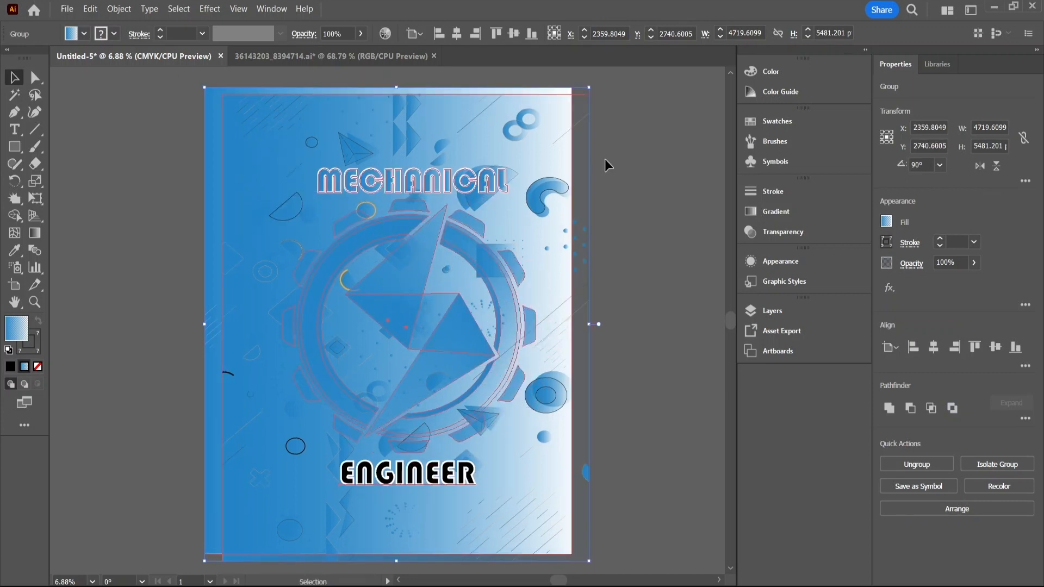
{"action": "left_click", "coordinate": [692, 152]}
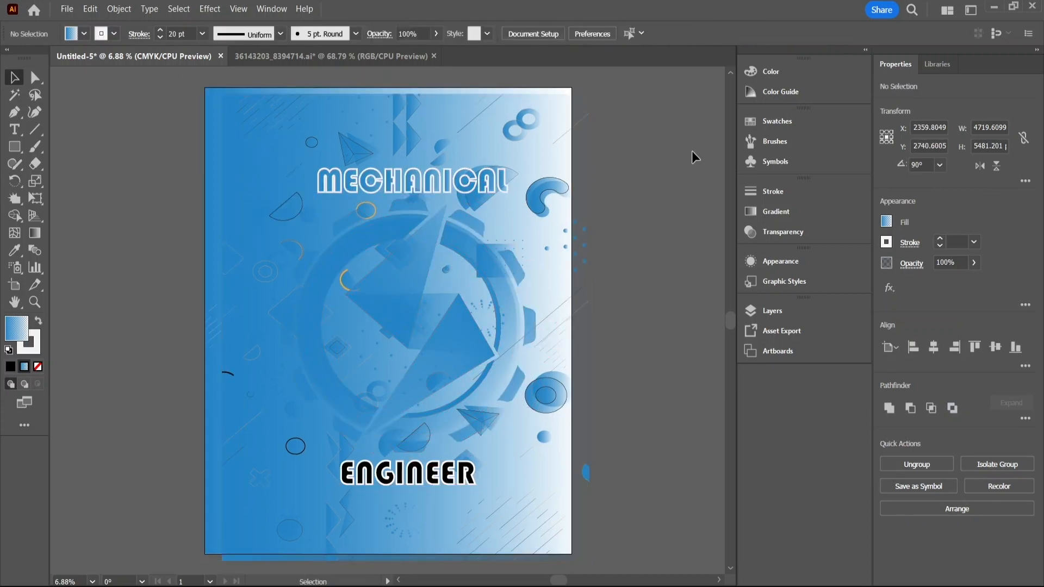
{"action": "left_click", "coordinate": [510, 141]}
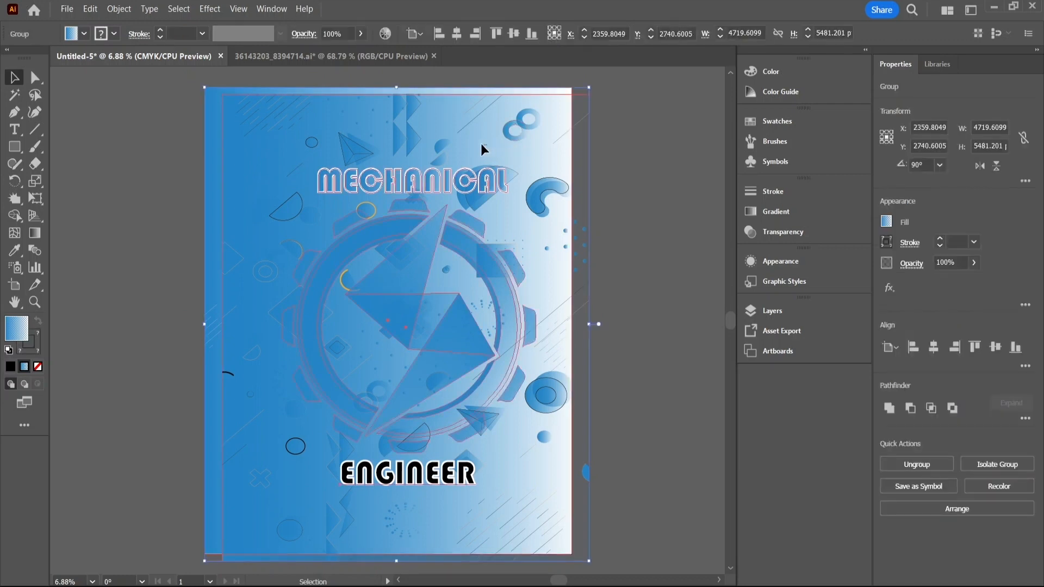
{"action": "left_click_drag", "start_coordinate": [224, 93], "coordinate": [218, 93]}
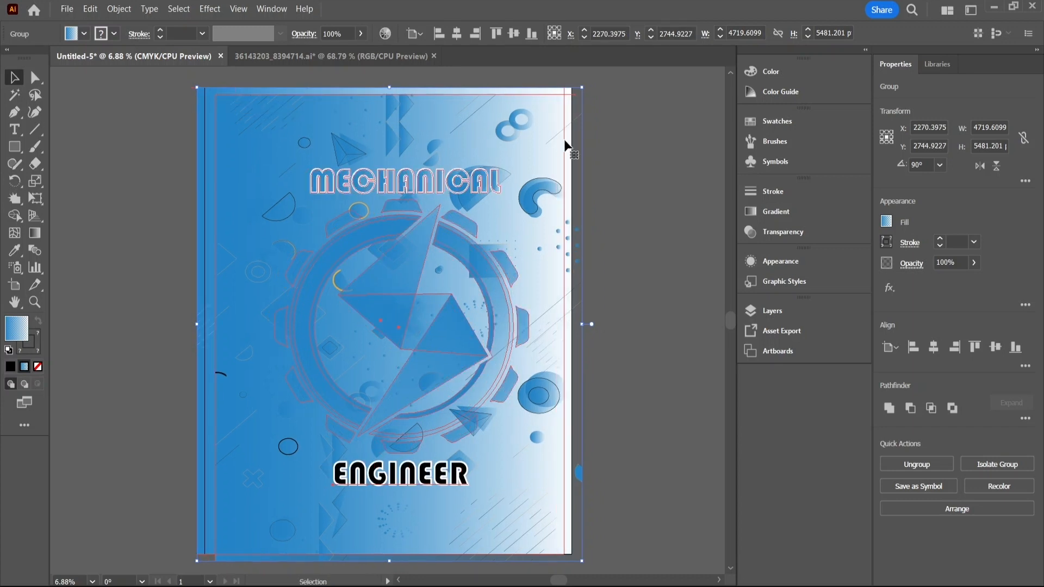
{"action": "left_click", "coordinate": [687, 139]}
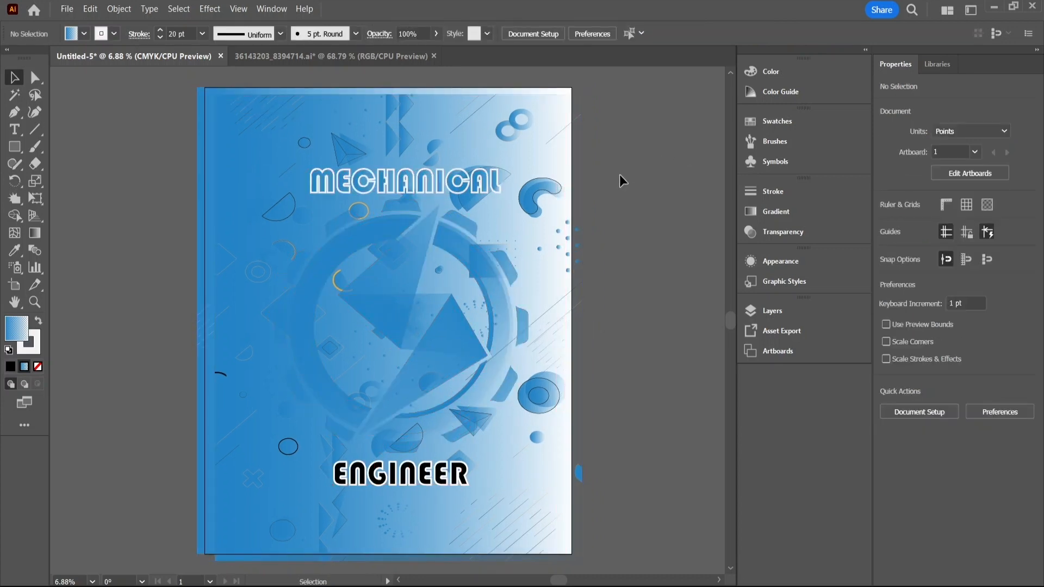
Undo the repositioning and the blue gradient fill of the artwork group, and deselect everything
{"action": "key", "text": "ctrl+z"}
{"action": "key", "text": "ctrl+z"}
{"action": "key", "text": "ctrl+z"}
{"action": "key", "text": "ctrl+z"}
{"action": "key", "text": "ctrl+z"}
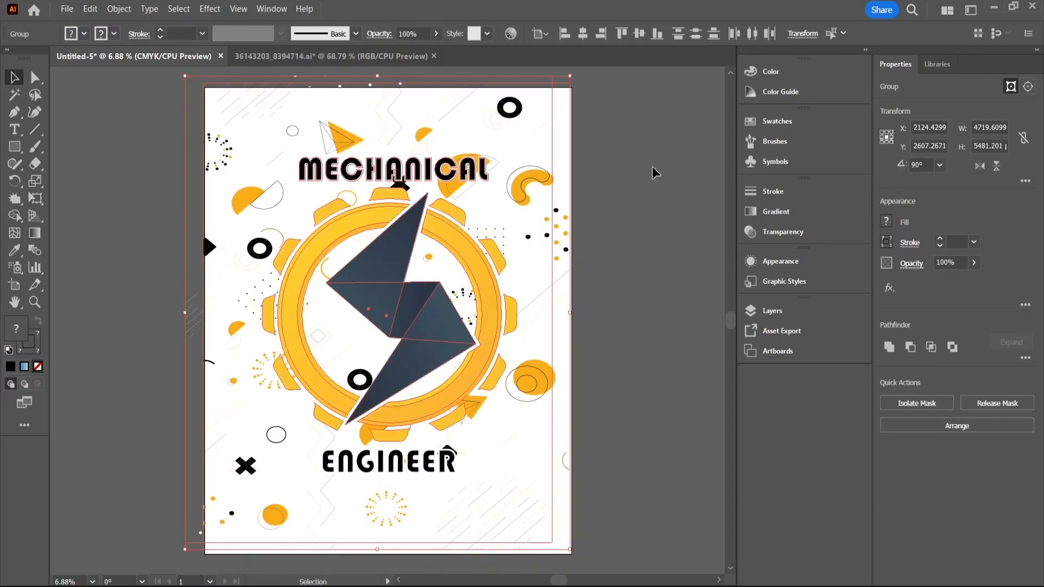
{"action": "left_click", "coordinate": [651, 167]}
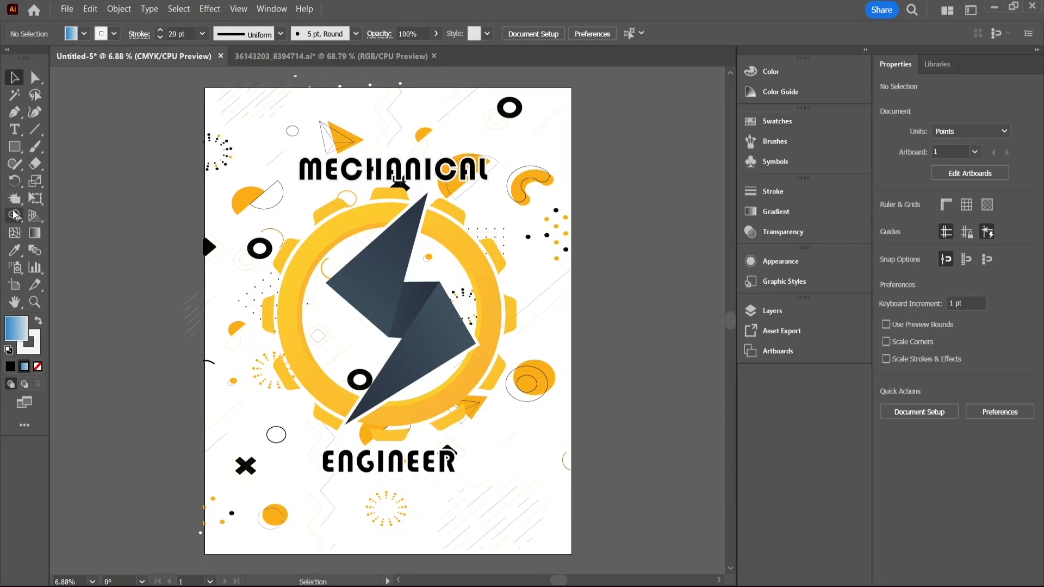
Try to distort the whole selected artwork with the Twirl tool, dismiss the text-outline warnings, and return to the Selection tool
{"action": "left_click", "coordinate": [354, 175]}
{"action": "left_click", "coordinate": [148, 177]}
{"action": "key", "text": "ctrl+a"}
{"action": "left_click", "coordinate": [17, 132]}
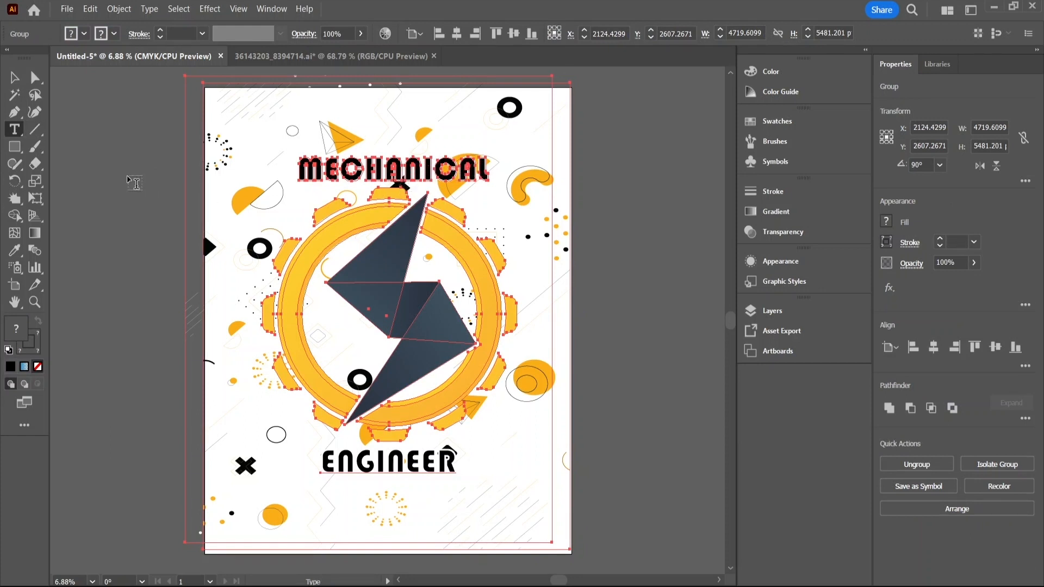
{"action": "left_click", "coordinate": [15, 200]}
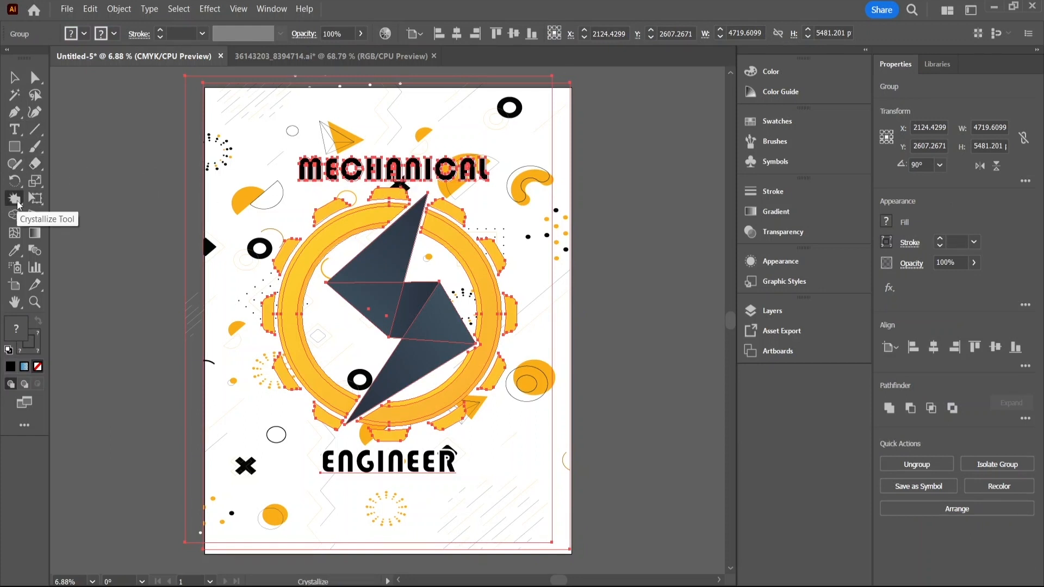
{"action": "left_click", "coordinate": [18, 204]}
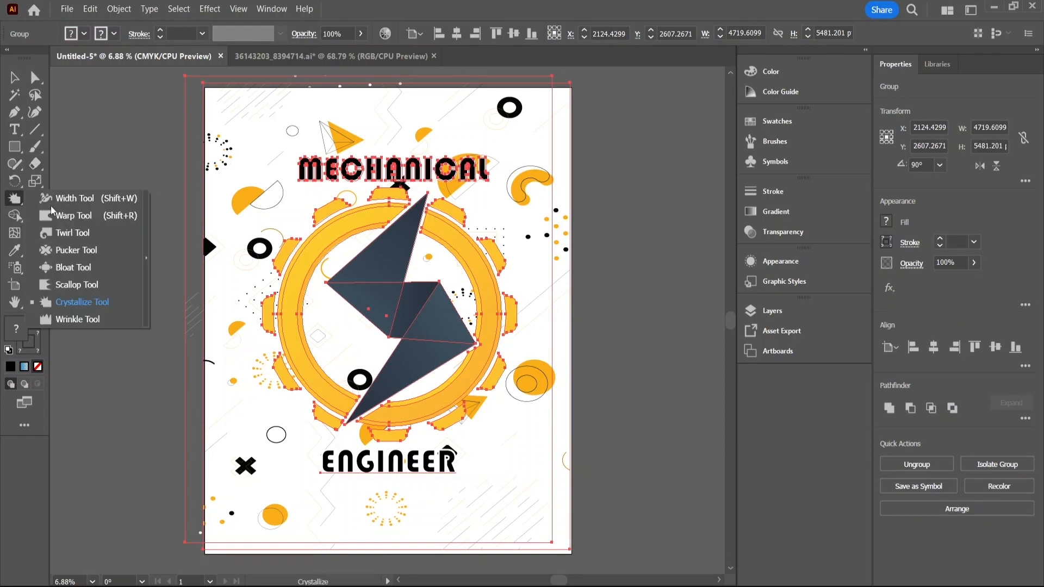
{"action": "left_click", "coordinate": [89, 232]}
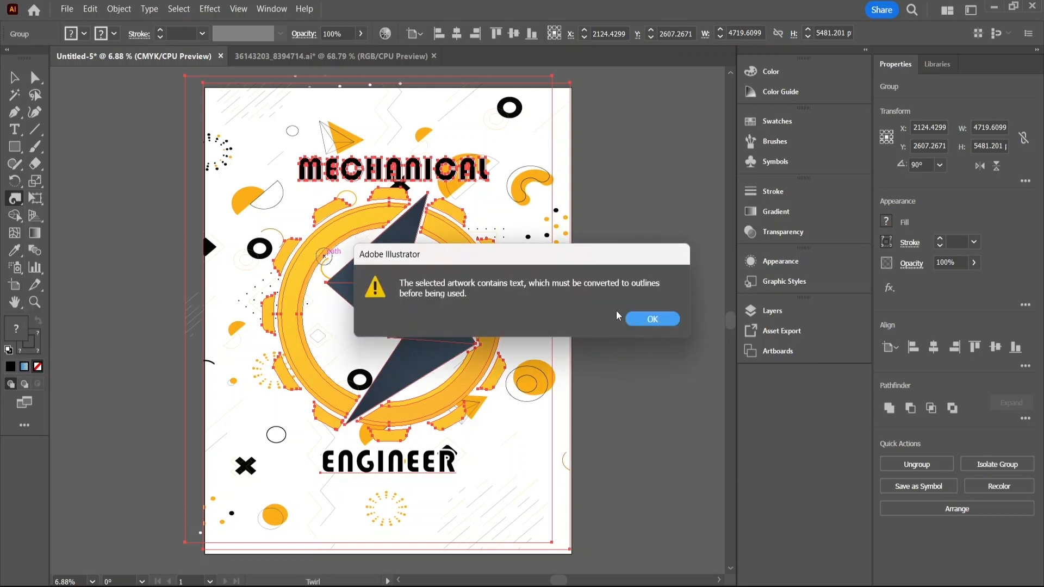
{"action": "left_click", "coordinate": [636, 317]}
{"action": "left_click", "coordinate": [322, 178]}
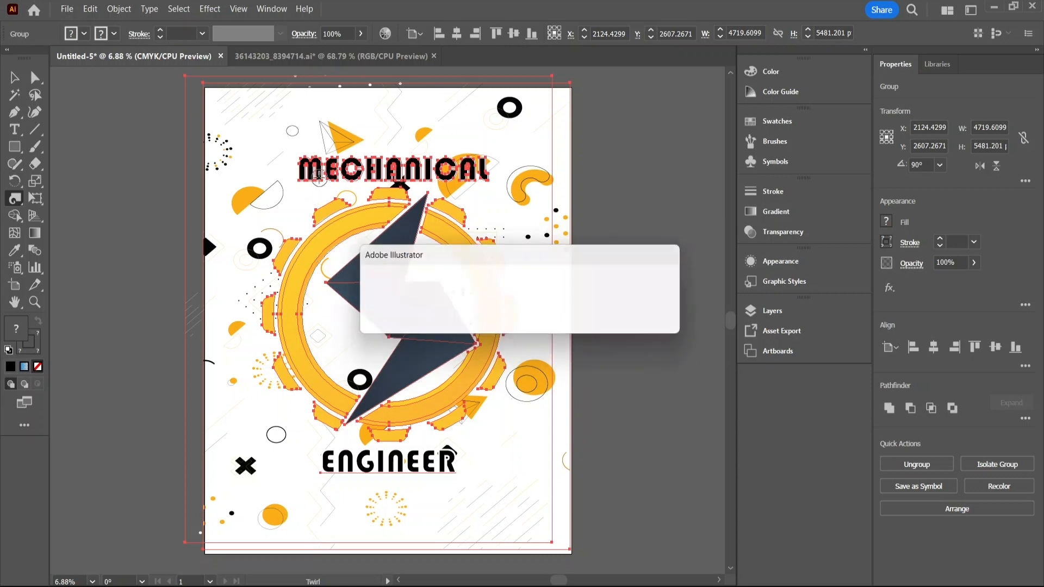
{"action": "left_click", "coordinate": [650, 319]}
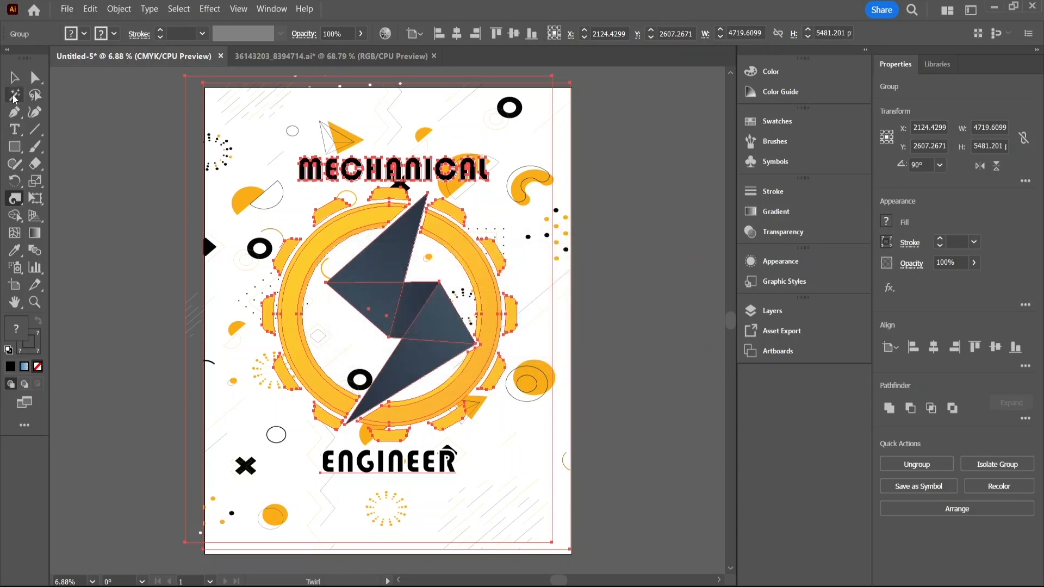
{"action": "left_click", "coordinate": [14, 78]}
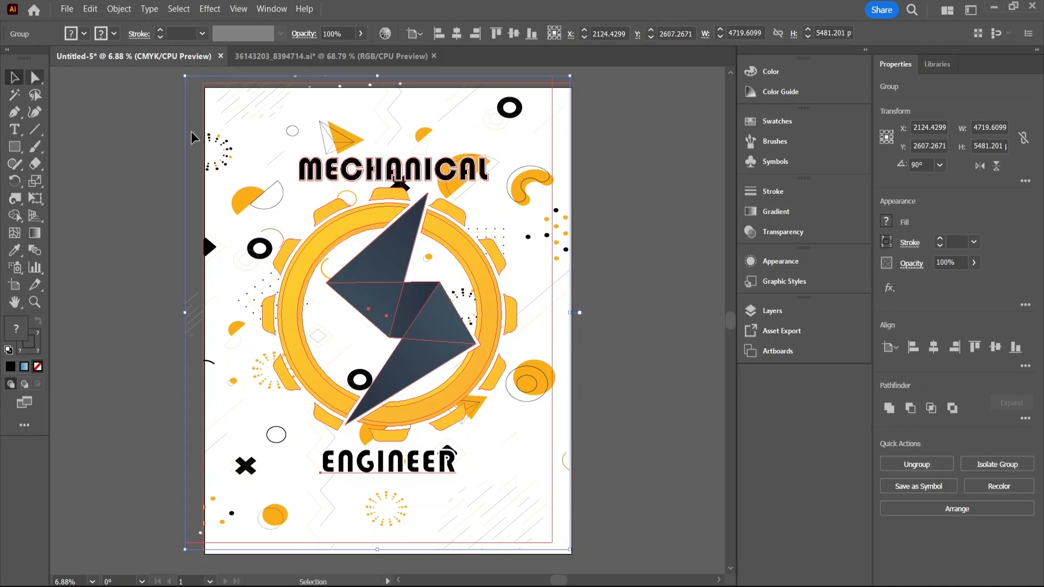
Isolate the letter M of "MECHANICAL" down to its compound path and leave isolation mode, twice
{"action": "double_click", "coordinate": [320, 173]}
{"action": "double_click", "coordinate": [323, 173]}
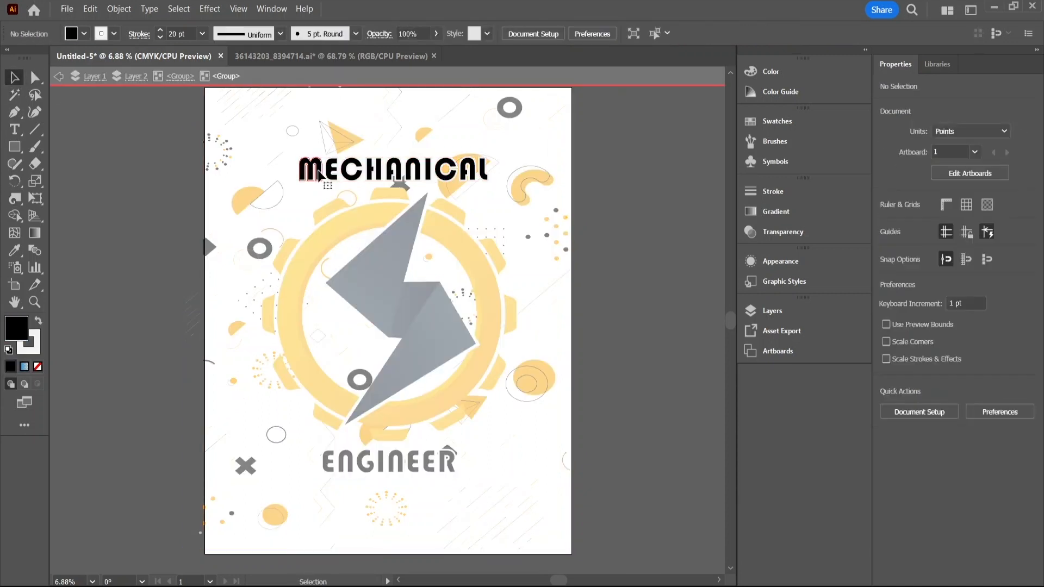
{"action": "left_click", "coordinate": [335, 174]}
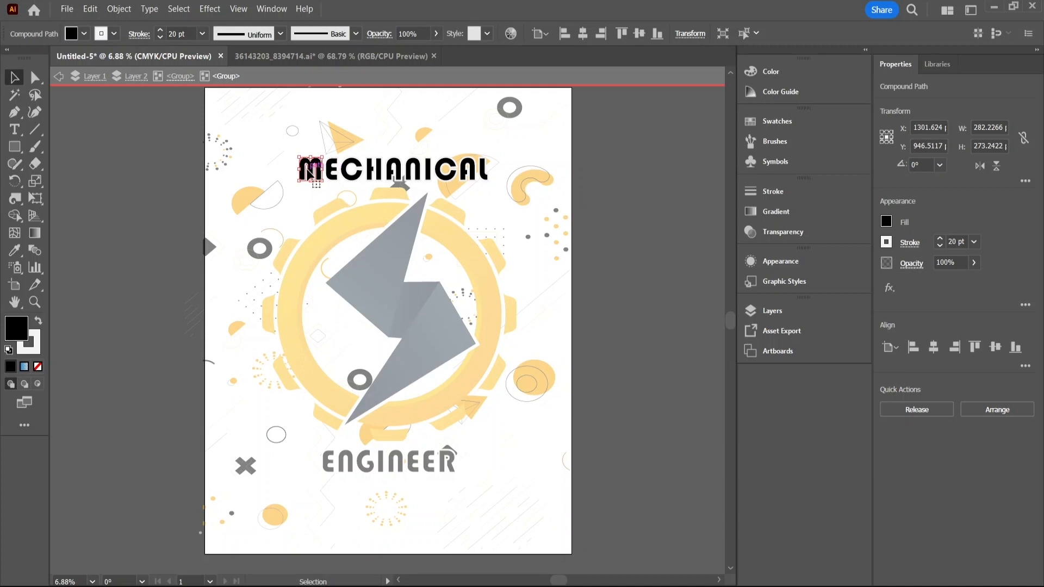
{"action": "double_click", "coordinate": [311, 172]}
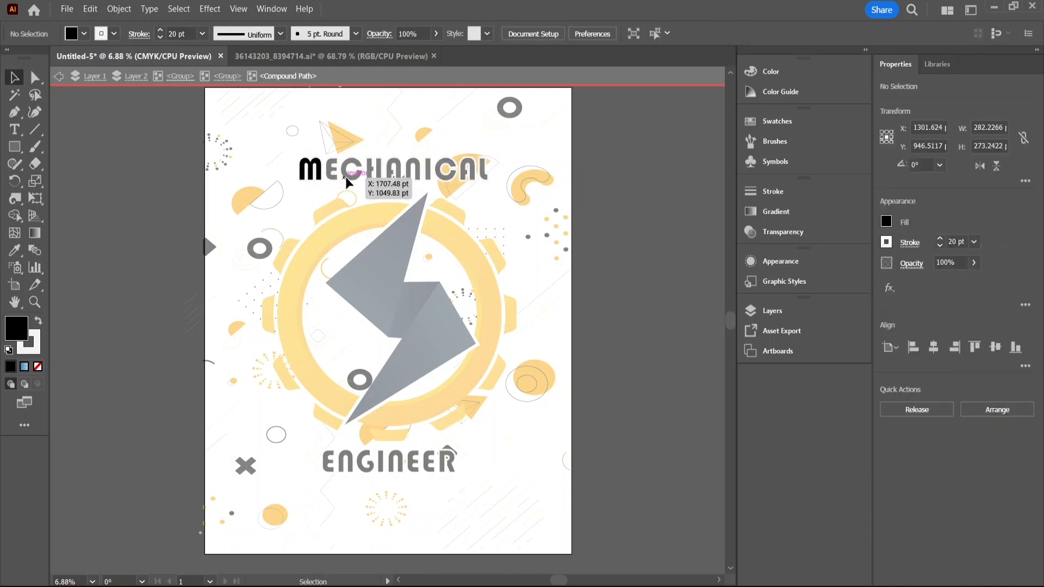
{"action": "key", "text": "Escape"}
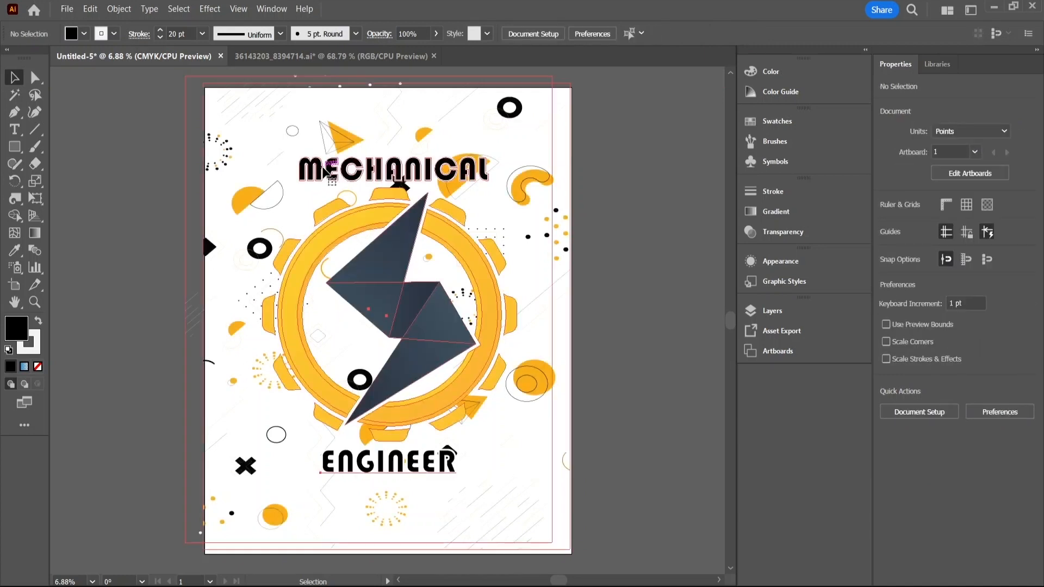
{"action": "left_click", "coordinate": [316, 171]}
{"action": "double_click", "coordinate": [319, 172]}
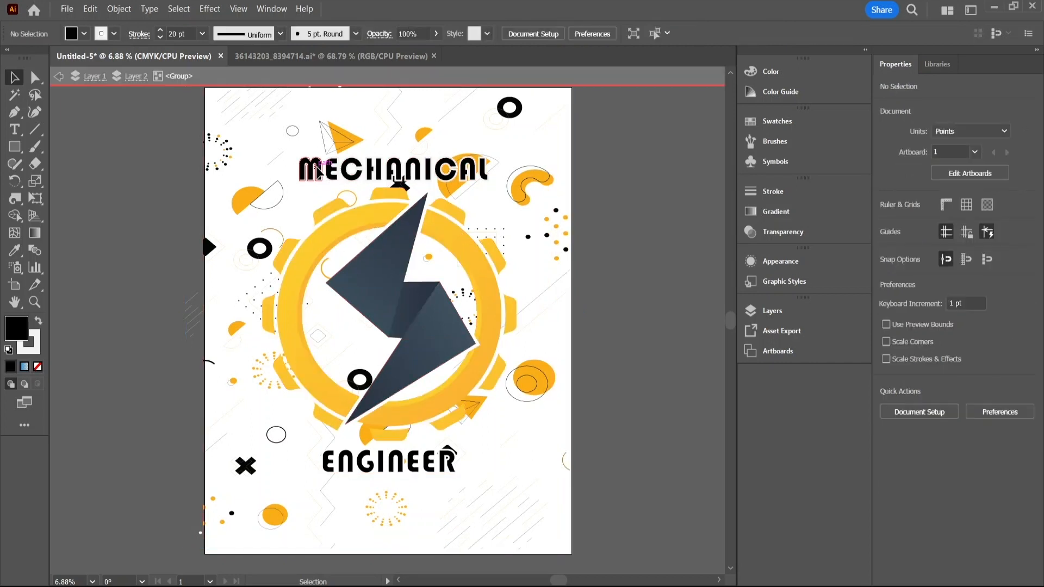
{"action": "double_click", "coordinate": [326, 179]}
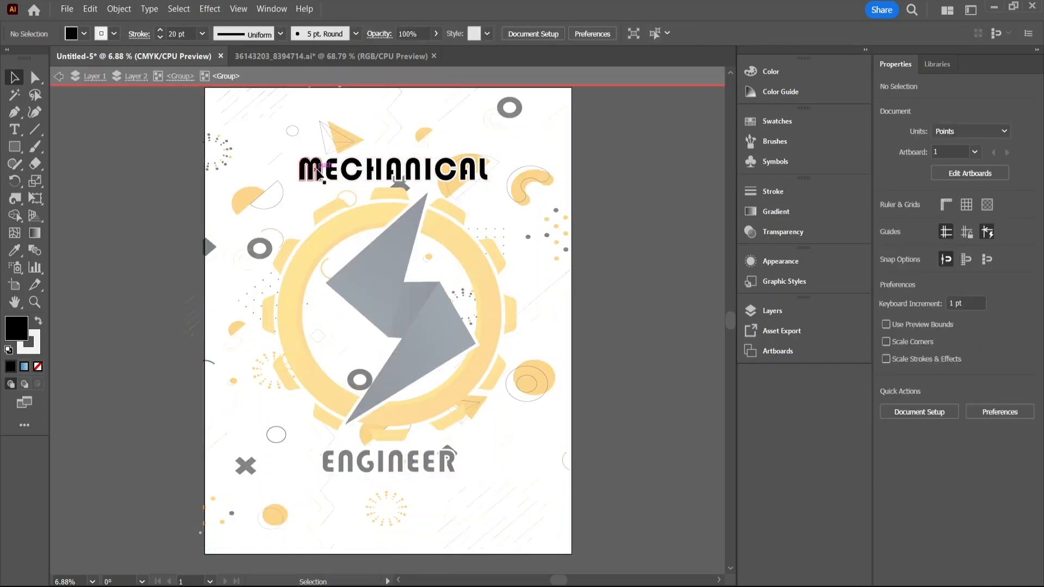
{"action": "left_click", "coordinate": [318, 172]}
{"action": "double_click", "coordinate": [318, 173]}
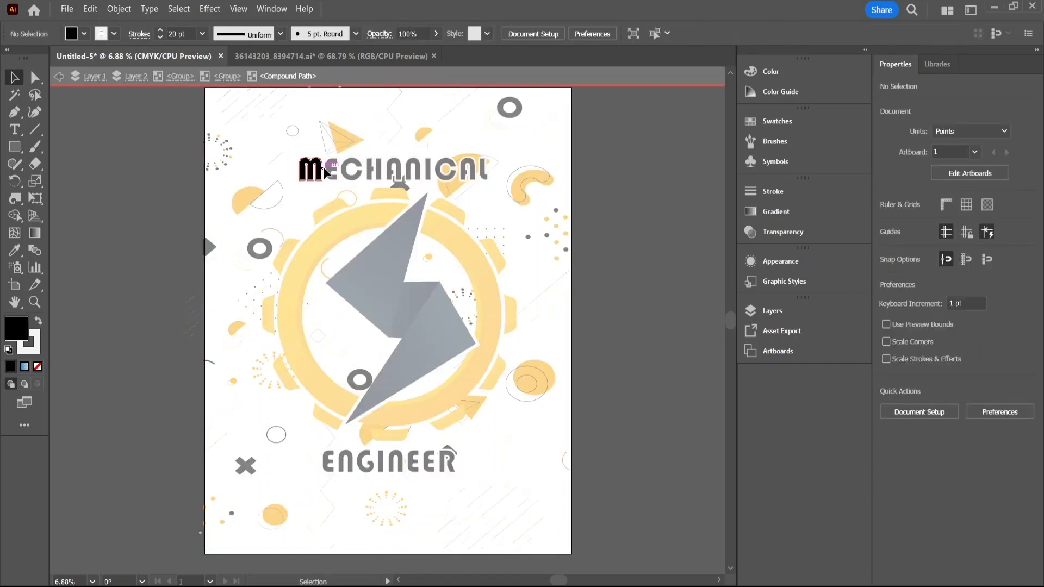
{"action": "key", "text": "Escape"}
Select the letters E, C and H of "MECHANICAL" individually inside the isolated heading group, then leave isolation mode
{"action": "double_click", "coordinate": [331, 172]}
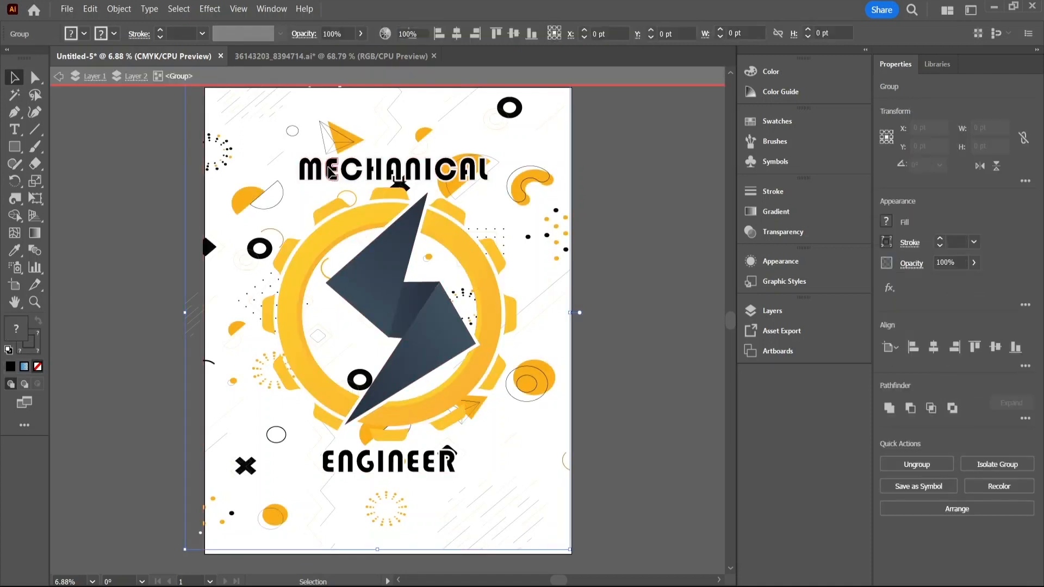
{"action": "double_click", "coordinate": [331, 172]}
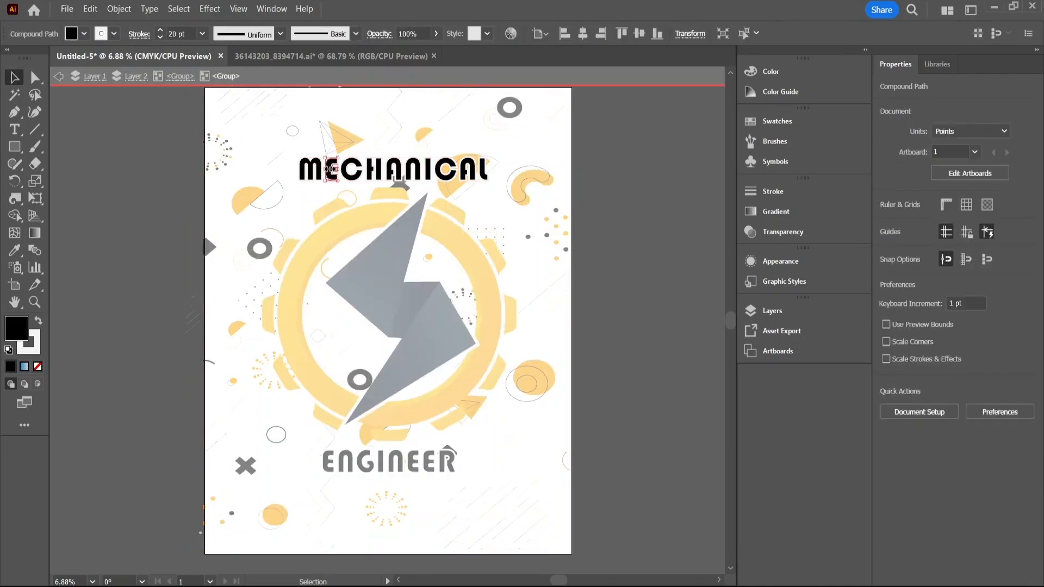
{"action": "left_click", "coordinate": [352, 177]}
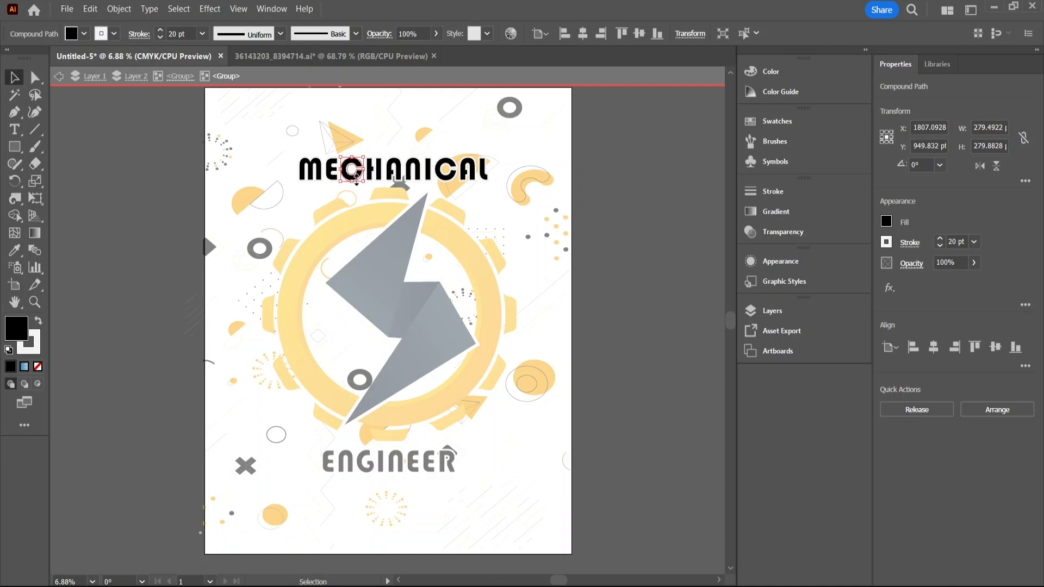
{"action": "left_click", "coordinate": [371, 174]}
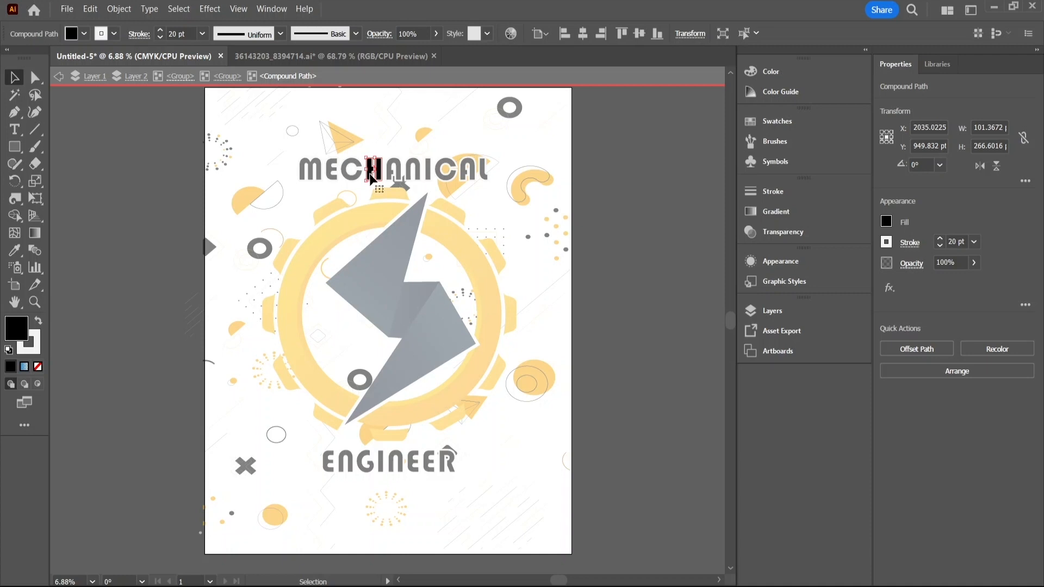
{"action": "double_click", "coordinate": [358, 172]}
{"action": "left_click", "coordinate": [356, 177]}
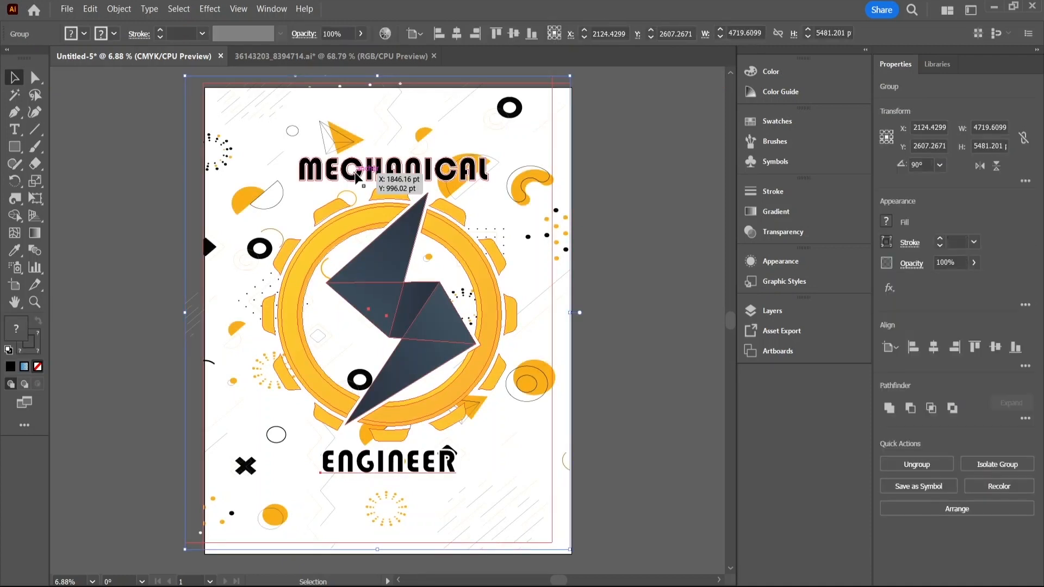
Isolate the "MECHANICAL" heading group again, select its first letter C, and exit the heading group
{"action": "double_click", "coordinate": [356, 177]}
{"action": "double_click", "coordinate": [352, 186]}
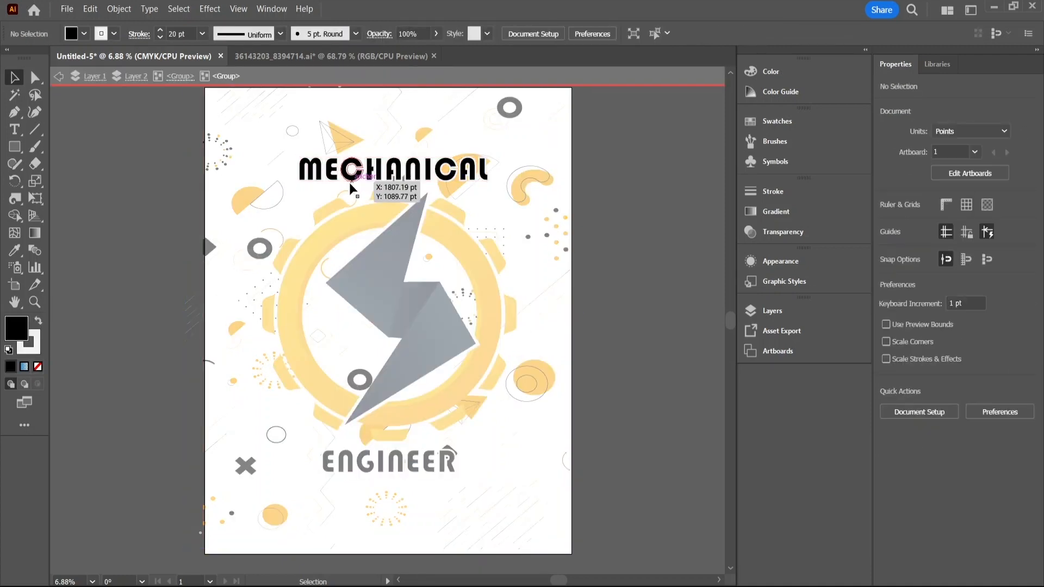
{"action": "left_click", "coordinate": [353, 184]}
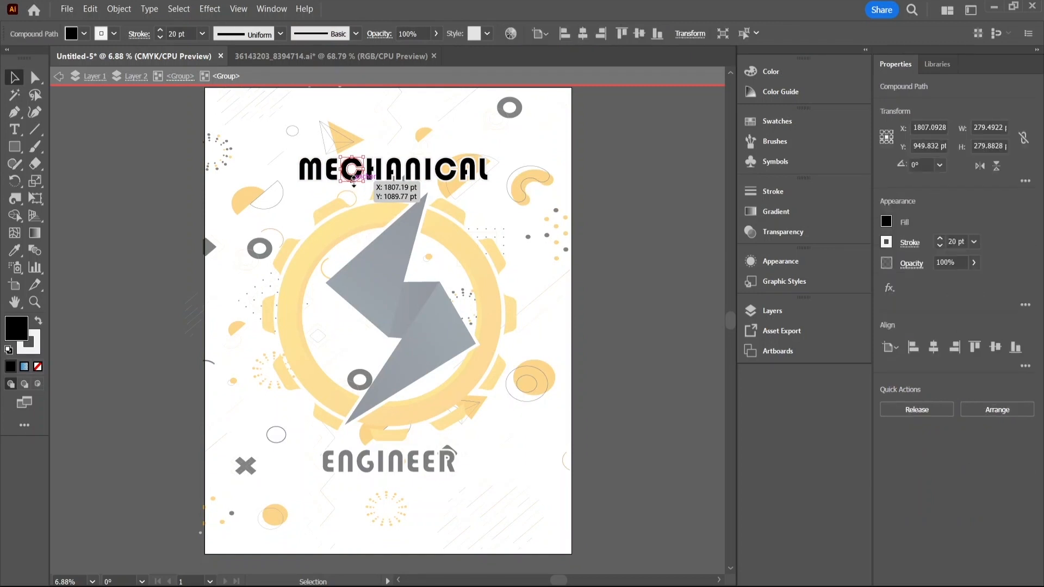
{"action": "key", "text": "Escape"}
Select the "MECHANICAL" heading inside the isolated artwork group, distort its letters with the Twirl tool, and deselect it
{"action": "left_click", "coordinate": [319, 167]}
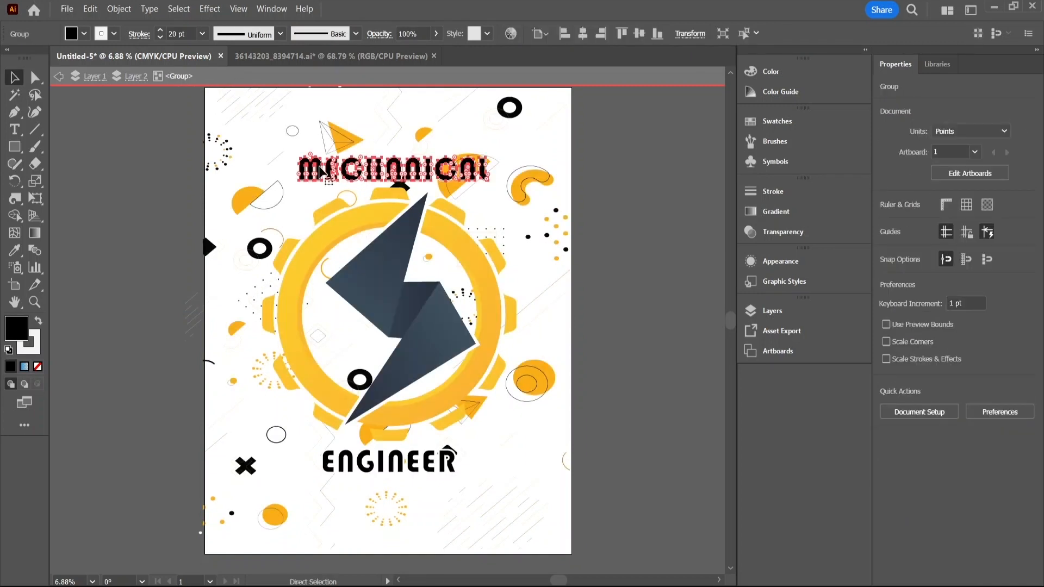
{"action": "key", "text": "v"}
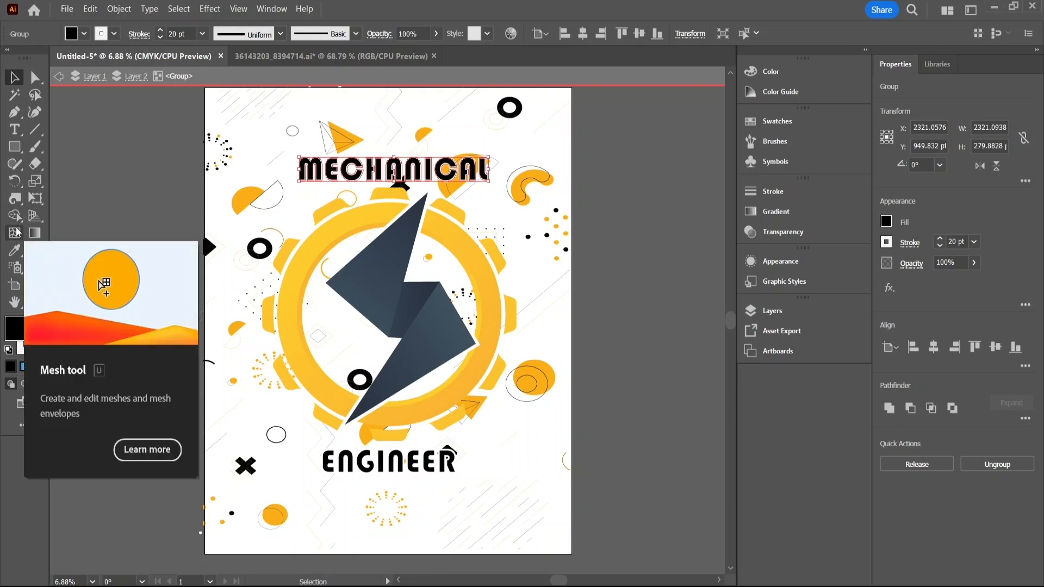
{"action": "left_click", "coordinate": [15, 198]}
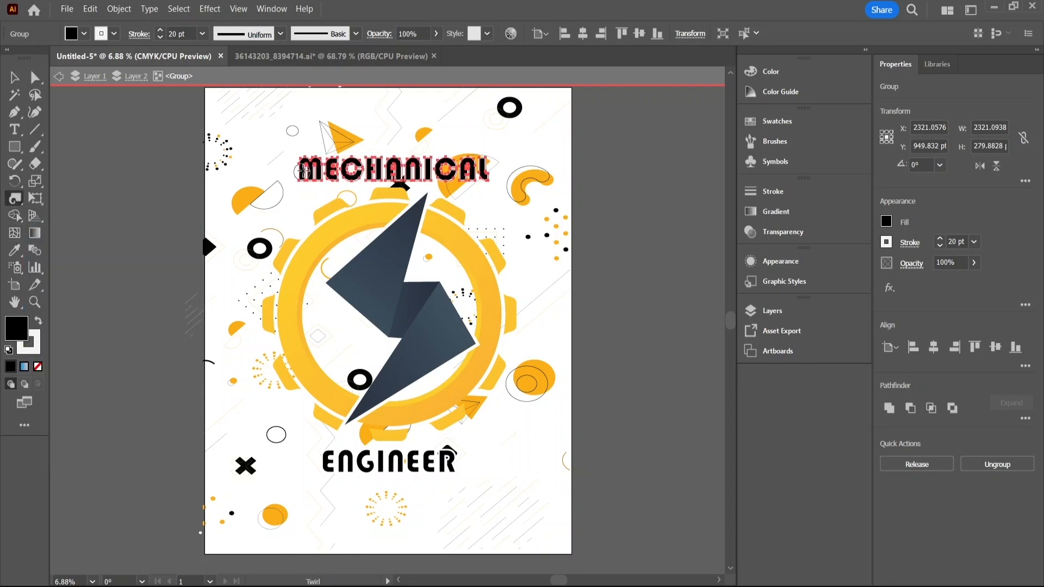
{"action": "left_click_drag", "start_coordinate": [302, 171], "coordinate": [483, 169]}
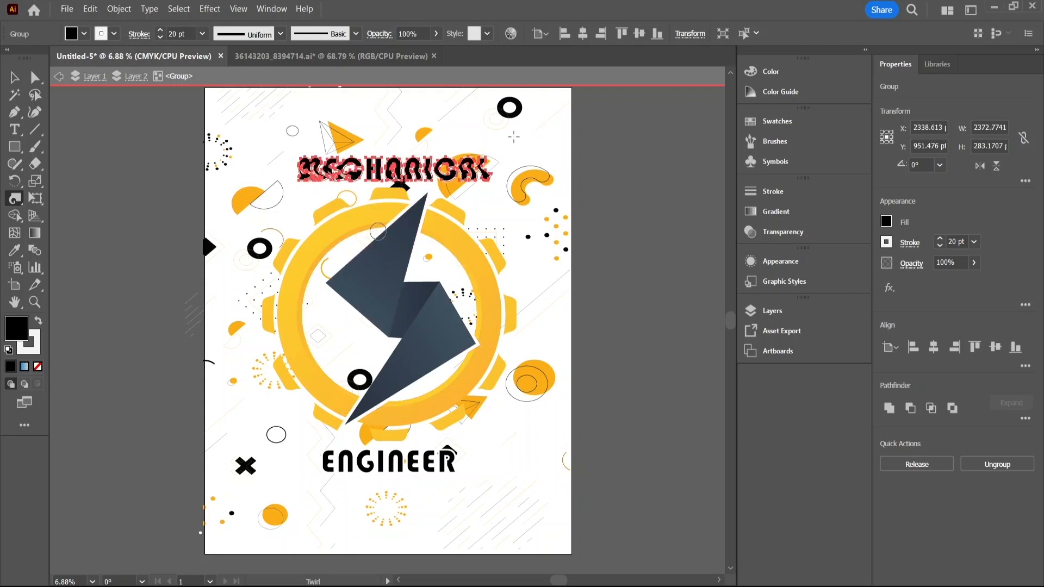
{"action": "left_click", "coordinate": [14, 77]}
{"action": "left_click", "coordinate": [701, 187]}
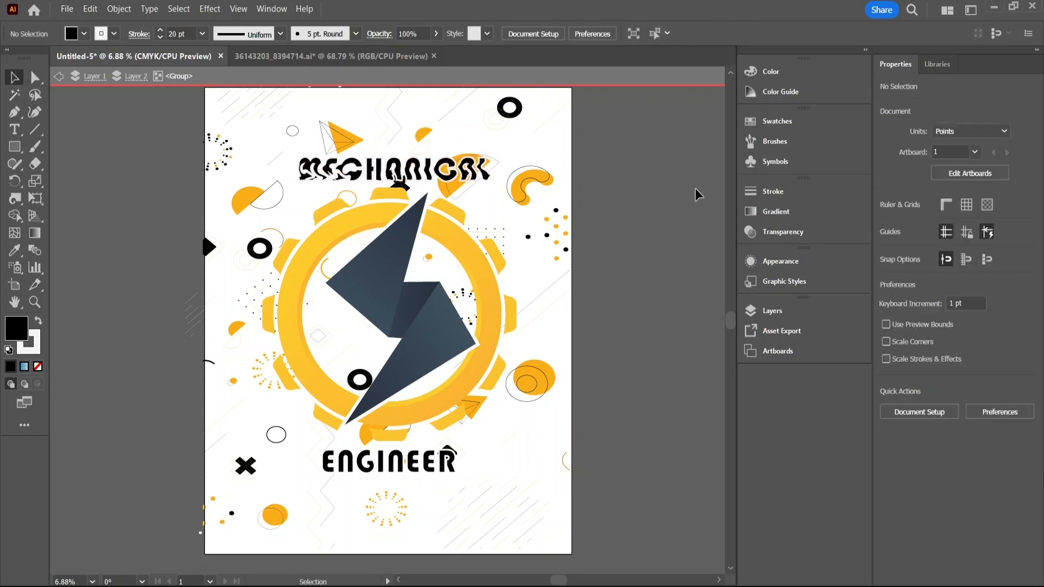
Undo the twirl distortion of the "MECHANICAL" heading and clear the selection
{"action": "key", "text": "ctrl+z"}
{"action": "key", "text": "ctrl+z"}
{"action": "key", "text": "ctrl+z"}
{"action": "left_click", "coordinate": [673, 215]}
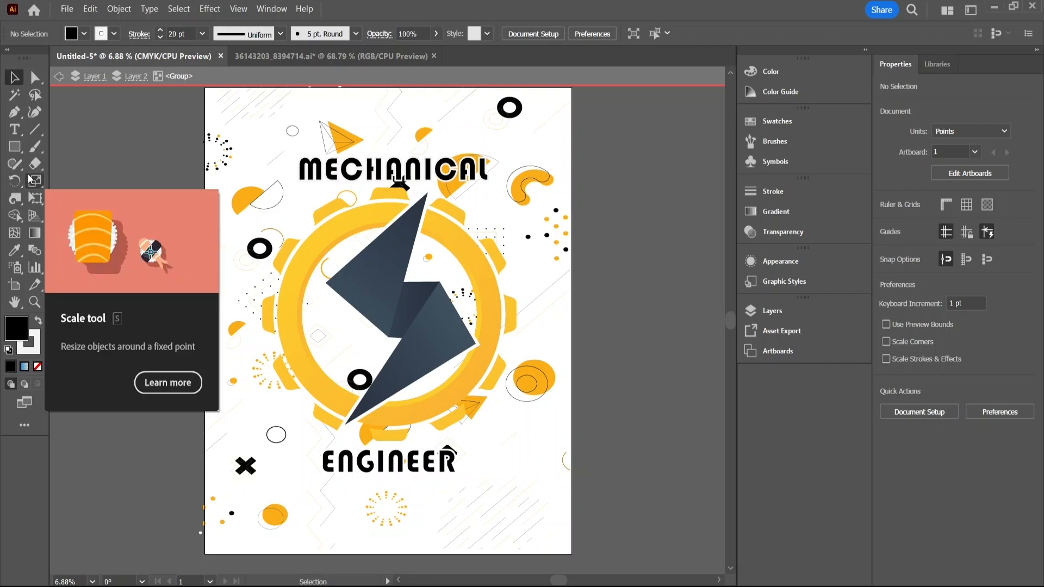
Select all the artwork inside the isolated group, including the background, gear logo and both text lines
{"action": "mouse_move", "coordinate": [189, 117]}
{"action": "left_mouse_down"}
{"action": "mouse_move", "coordinate": [498, 373]}
{"action": "mouse_move", "coordinate": [321, 217]}
{"action": "mouse_move", "coordinate": [200, 135]}
{"action": "mouse_move", "coordinate": [203, 122]}
{"action": "left_mouse_up"}
{"action": "left_click", "coordinate": [163, 135]}
{"action": "left_click_drag", "start_coordinate": [142, 95], "coordinate": [688, 561]}
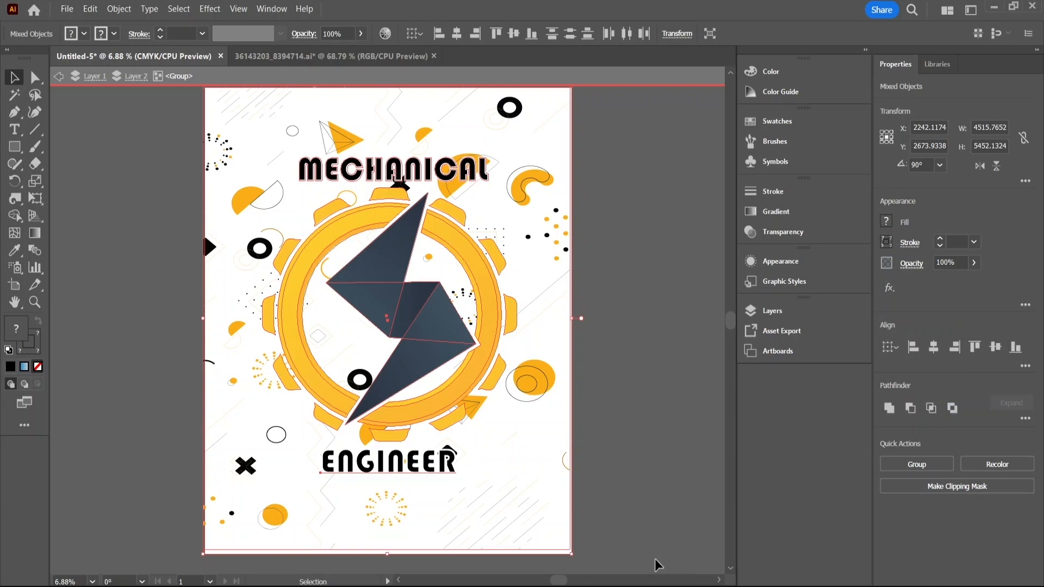
Clear the selection, leave the isolated group, and isolate the artwork group again
{"action": "left_click", "coordinate": [672, 346]}
{"action": "left_click_drag", "start_coordinate": [608, 309], "coordinate": [610, 310]}
{"action": "left_click", "coordinate": [537, 256]}
{"action": "double_click", "coordinate": [536, 256]}
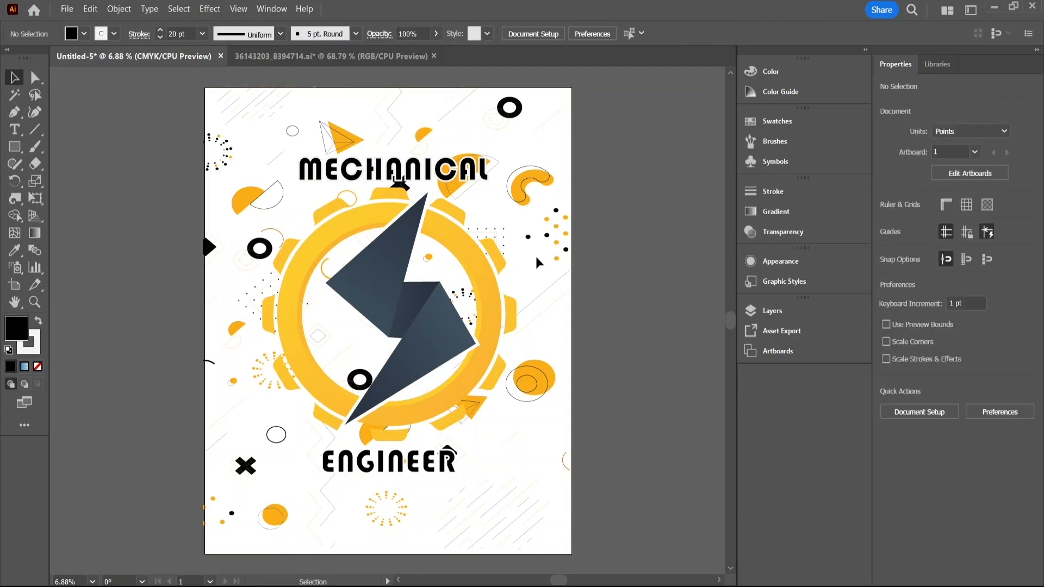
{"action": "double_click", "coordinate": [504, 246]}
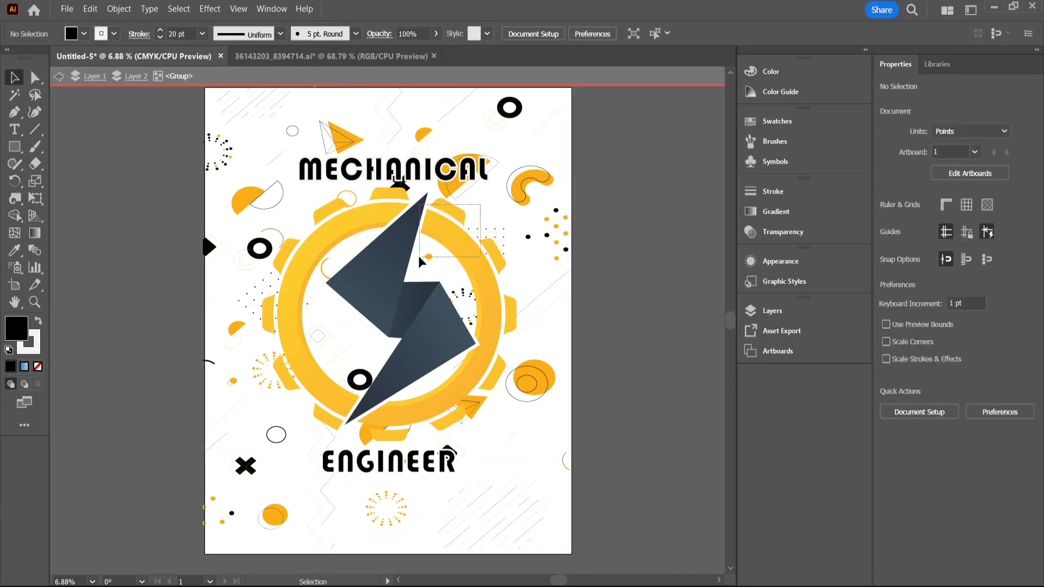
Move the gear logo and pattern group about 2425 pt right and 1374 pt down, and make a clipping mask from it
{"action": "left_click_drag", "start_coordinate": [268, 207], "coordinate": [466, 322]}
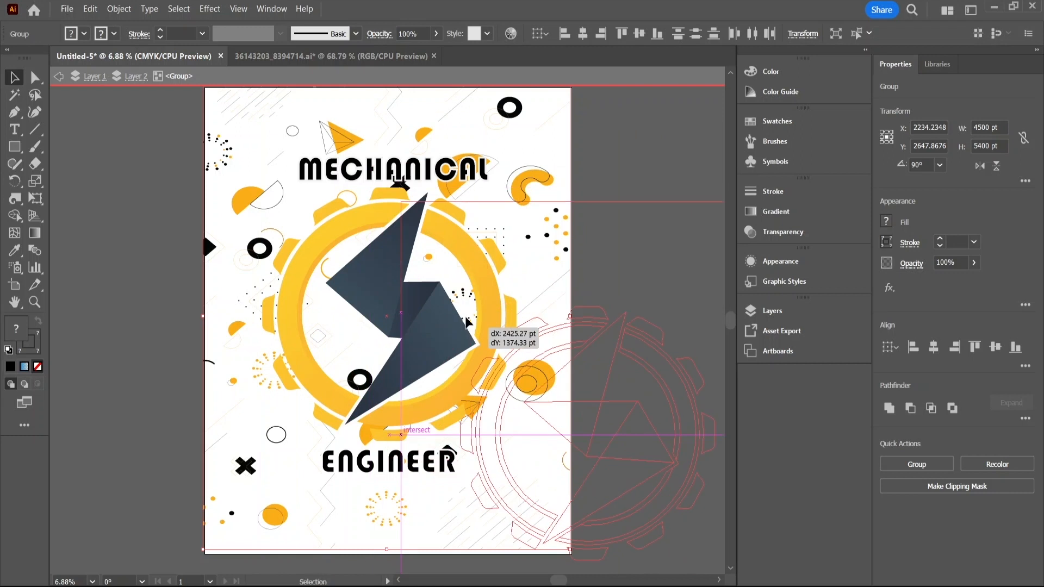
{"action": "left_click_drag", "start_coordinate": [626, 265], "coordinate": [634, 265]}
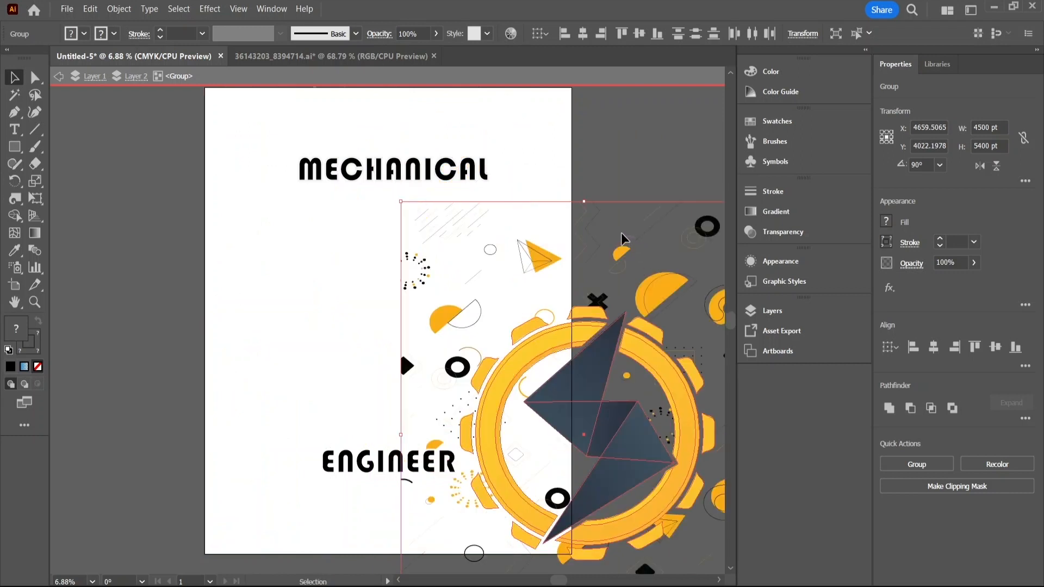
{"action": "key", "text": "ctrl+7"}
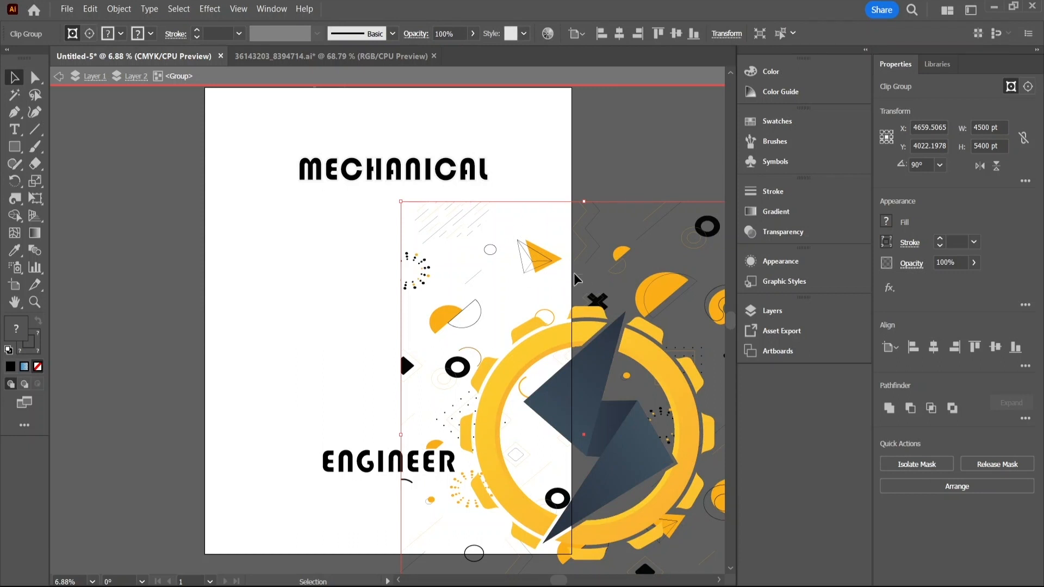
Try to reposition the clipped pattern over the artboard, and undo the moves together with the clipping mask
{"action": "left_click_drag", "start_coordinate": [464, 224], "coordinate": [251, 89]}
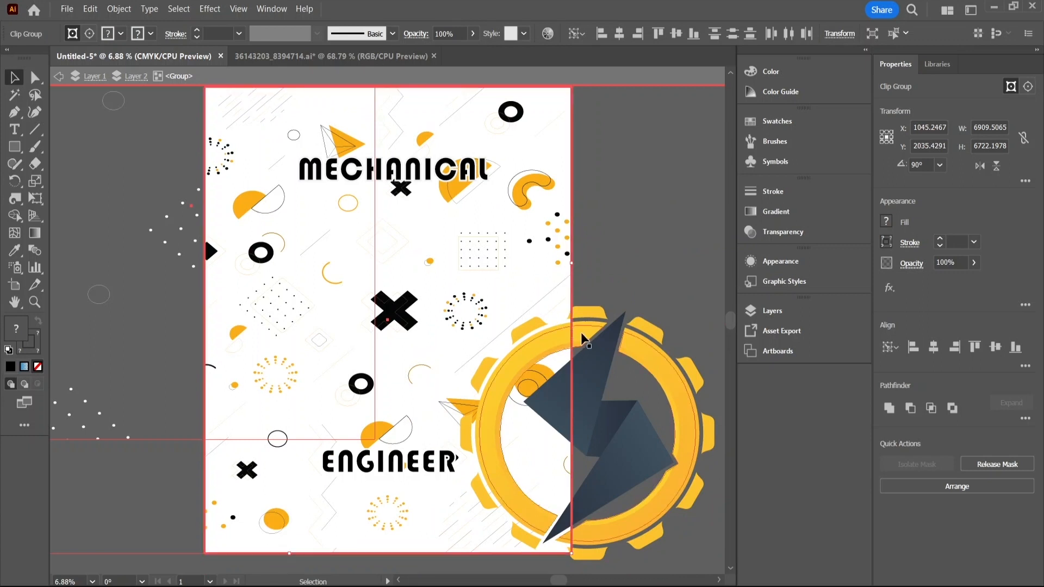
{"action": "key", "text": "ctrl+z"}
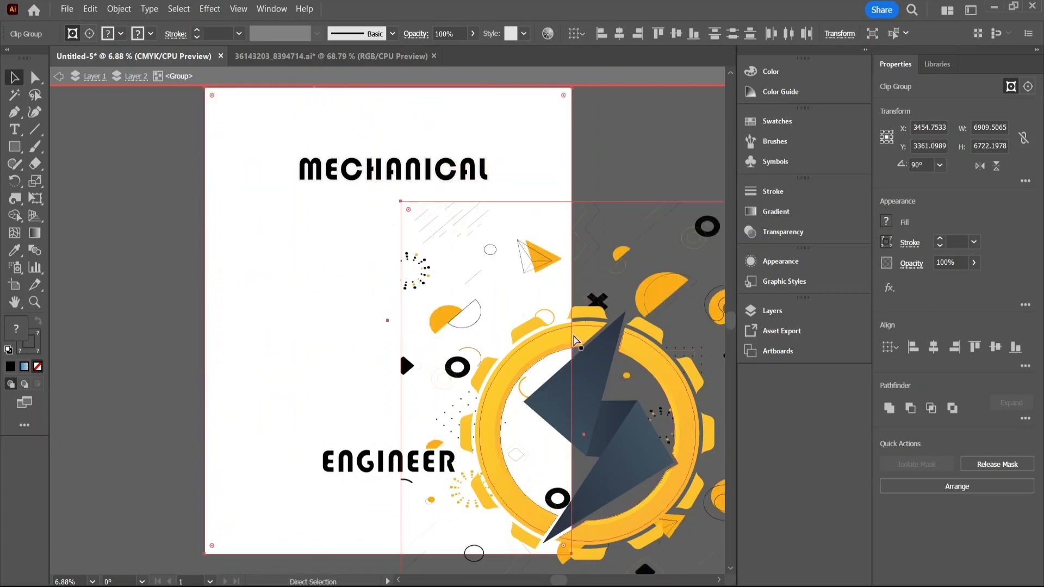
{"action": "key", "text": "ctrl+z"}
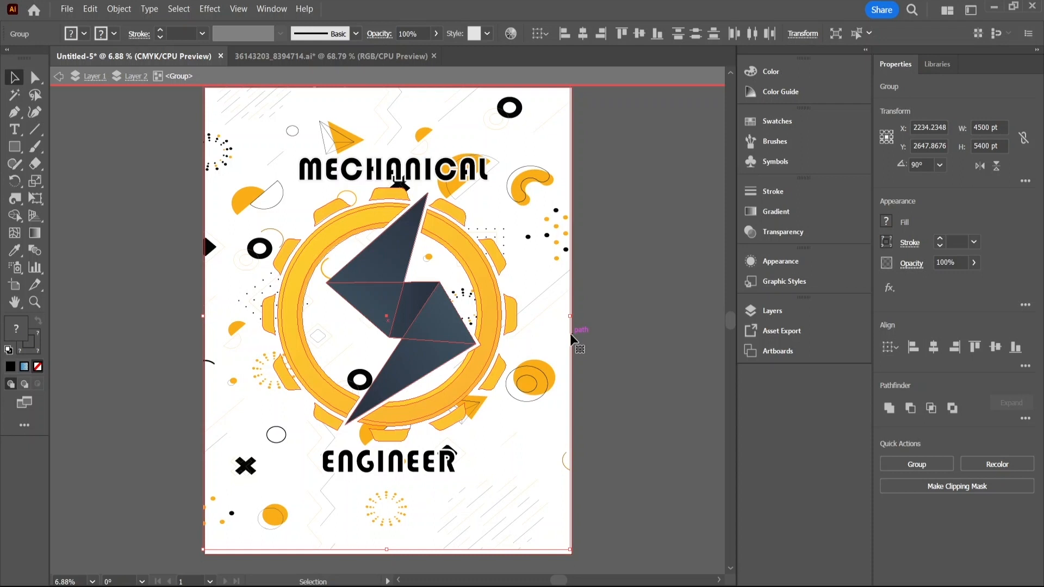